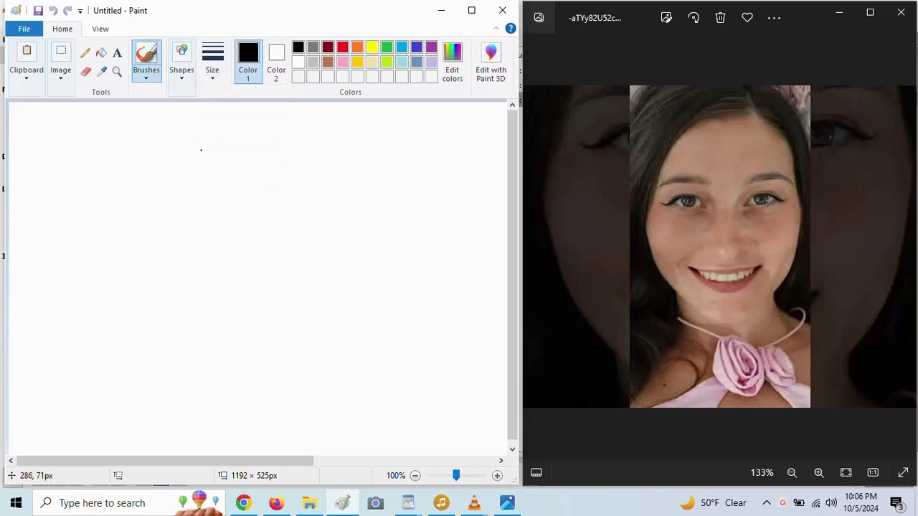
Brush a black face outline with a flat forehead and narrow chin, and add two thicker eyebrow strokes across its upper half.
mouse_move(188, 151)
mouse_down()
mouse_move(359, 158)
mouse_move(369, 171)
mouse_move(363, 300)
mouse_move(322, 355)
mouse_move(240, 363)
mouse_move(223, 344)
mouse_move(171, 226)
mouse_move(188, 146)
mouse_up()
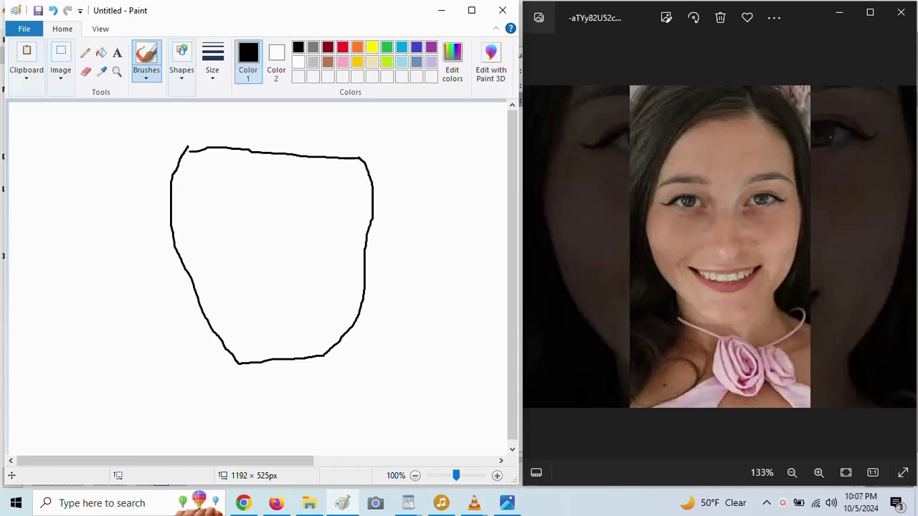
click(212, 61)
click(242, 152)
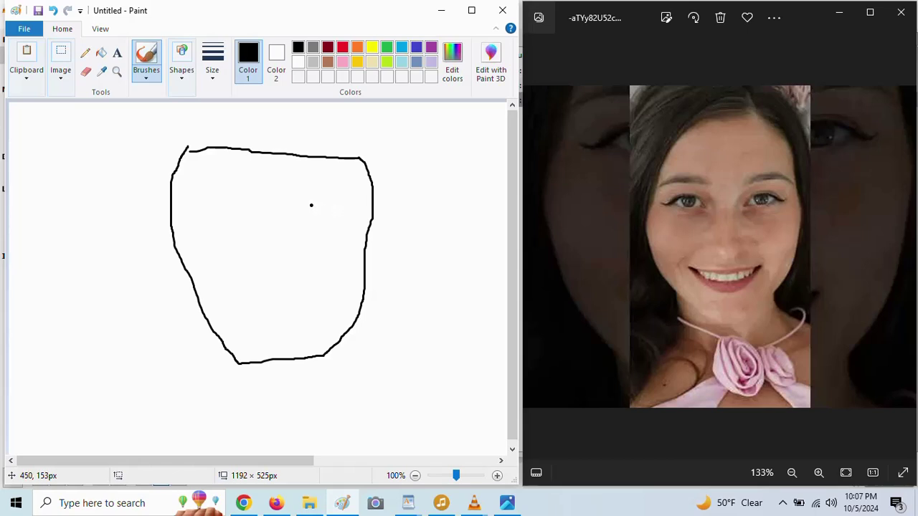
click(213, 61)
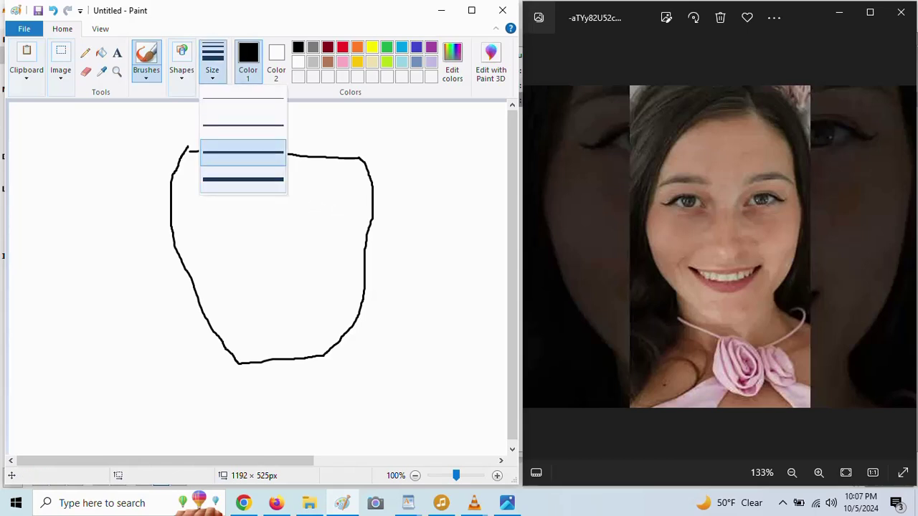
click(243, 152)
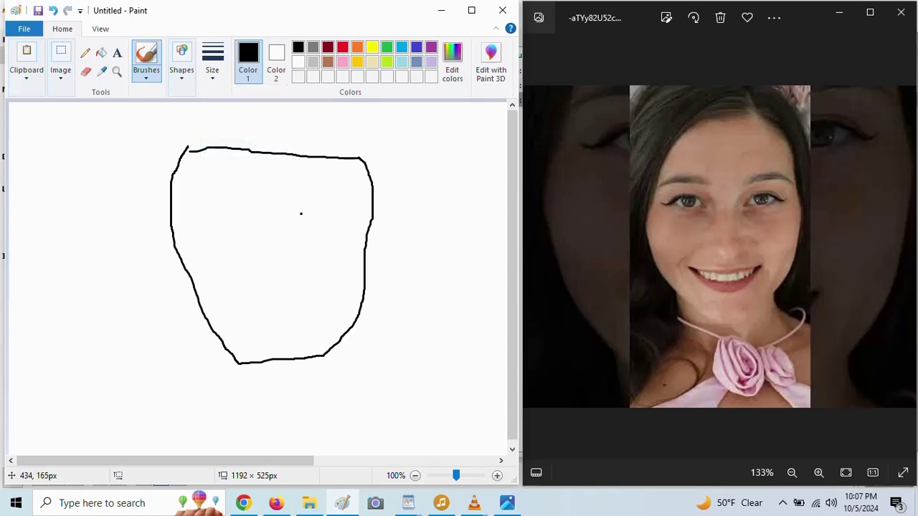
drag(301, 213, 372, 216)
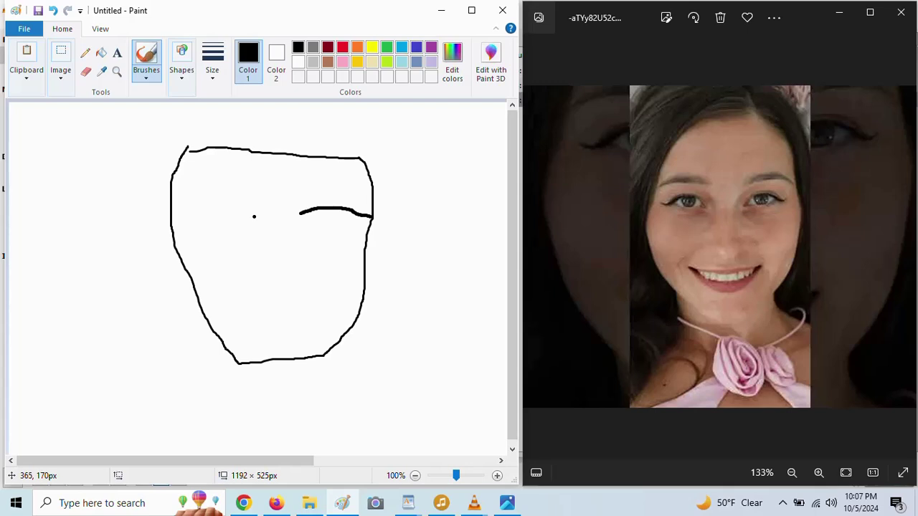
drag(254, 217, 174, 213)
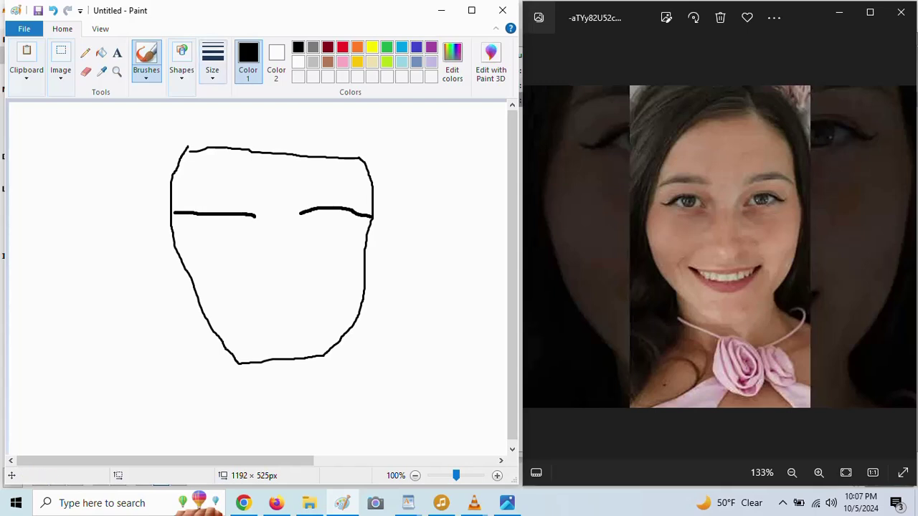
Trace around the whole black face outline in light yellow with the thickest brush size.
click(212, 63)
click(229, 152)
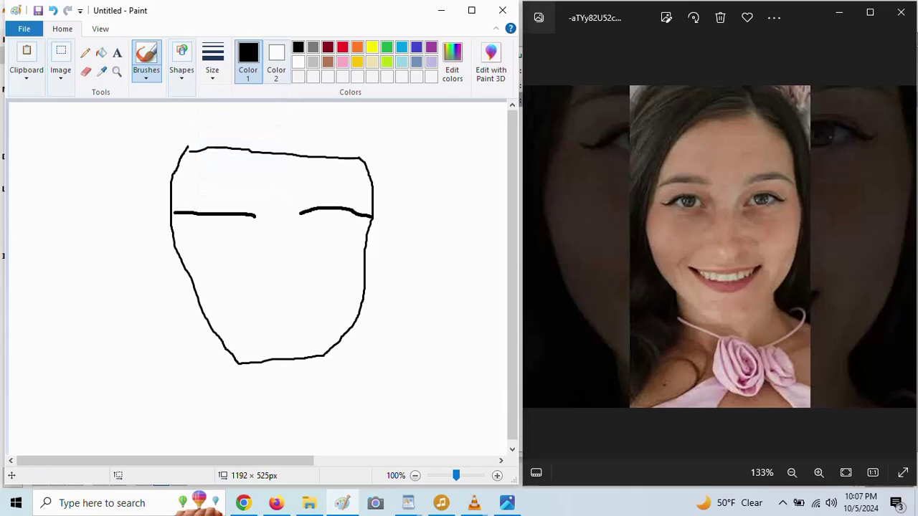
click(372, 61)
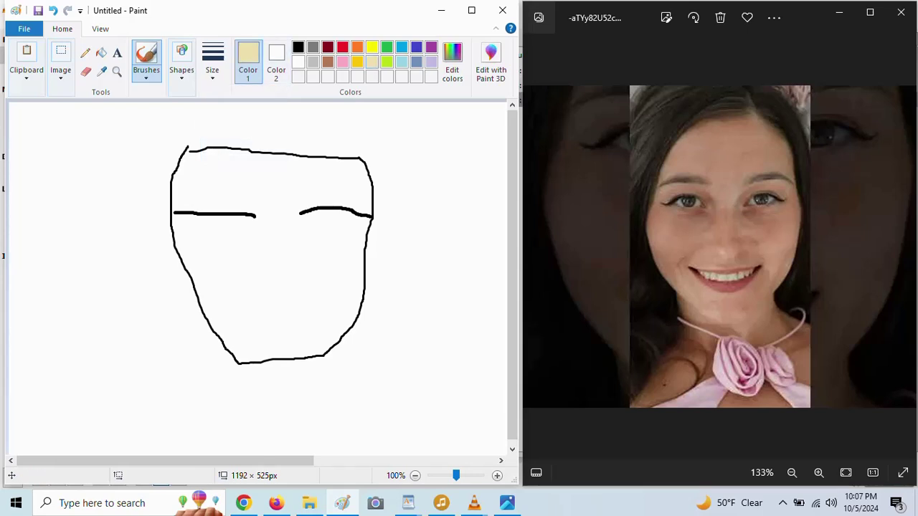
click(212, 61)
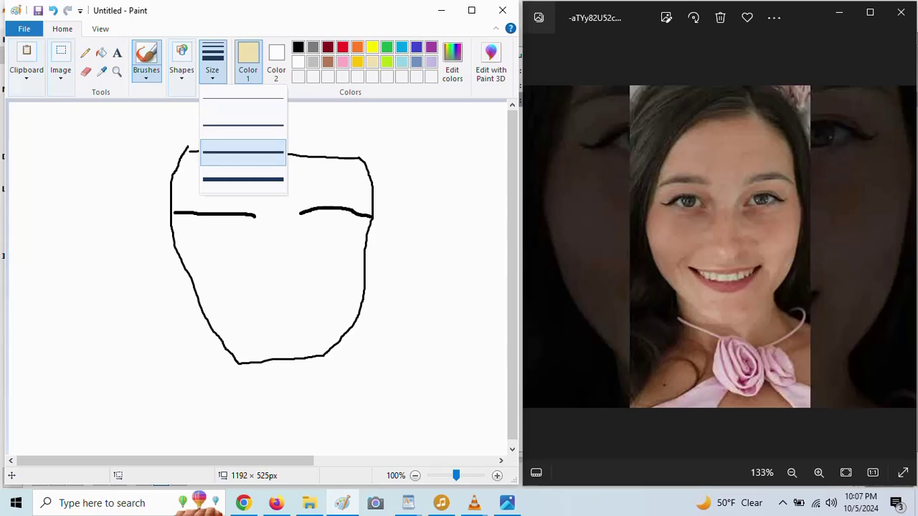
click(243, 180)
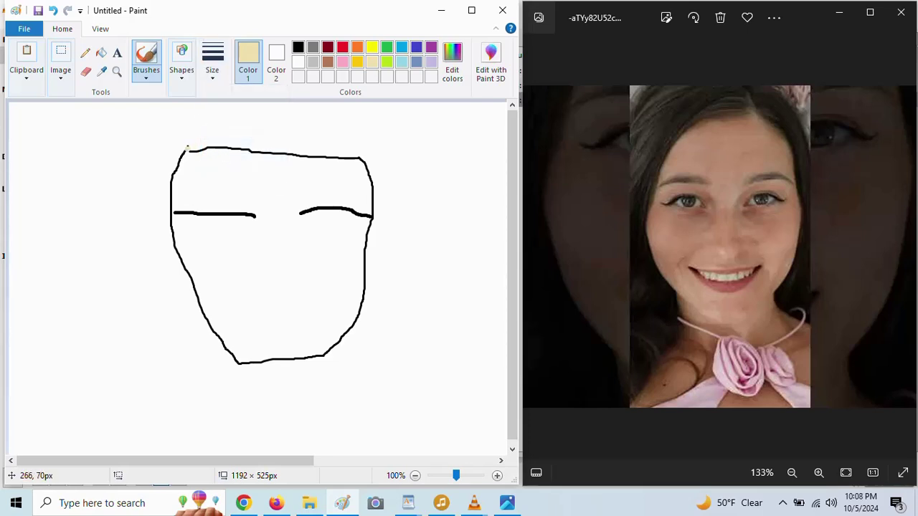
mouse_move(188, 149)
mouse_down()
mouse_move(361, 157)
mouse_move(372, 178)
mouse_move(372, 249)
mouse_move(358, 314)
mouse_move(336, 350)
mouse_move(269, 374)
mouse_move(221, 357)
mouse_move(172, 222)
mouse_move(174, 171)
mouse_move(187, 145)
mouse_up()
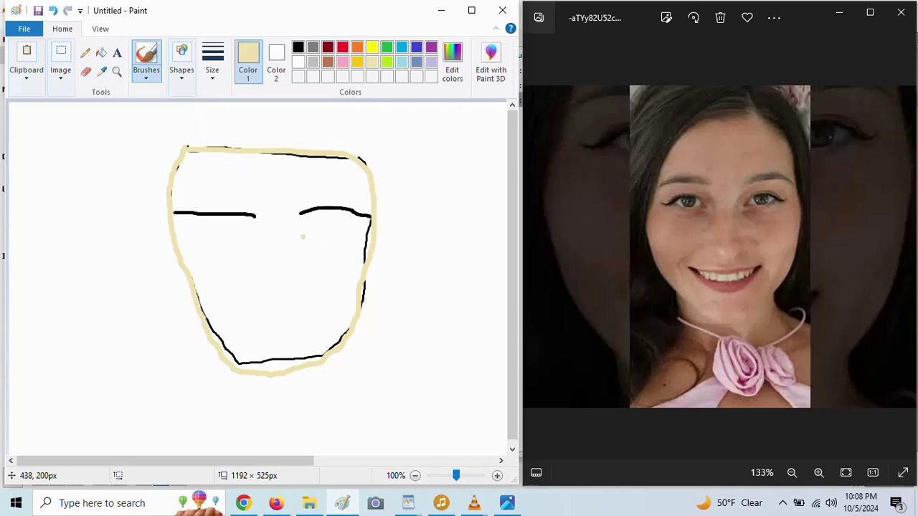
Outline an eye beneath each eyebrow and a long nose between them in light yellow.
drag(302, 236, 362, 233)
drag(302, 240, 358, 235)
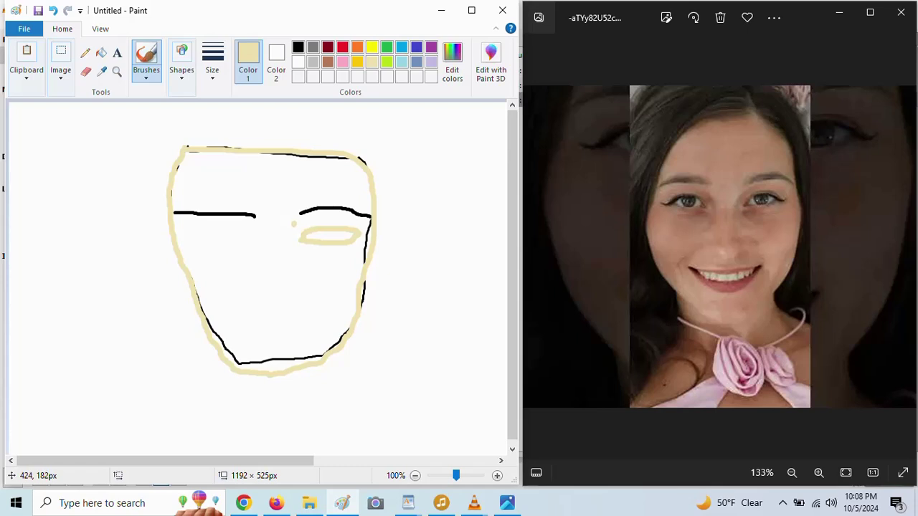
mouse_move(293, 224)
mouse_down()
mouse_move(293, 269)
mouse_move(309, 282)
mouse_move(283, 303)
mouse_move(254, 278)
mouse_move(275, 218)
mouse_up()
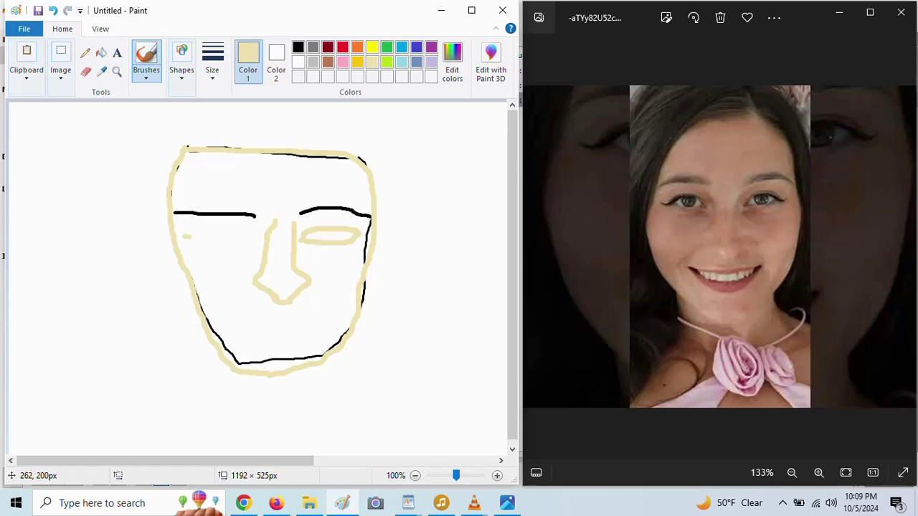
mouse_move(187, 235)
mouse_down()
mouse_move(224, 228)
mouse_move(251, 239)
mouse_up()
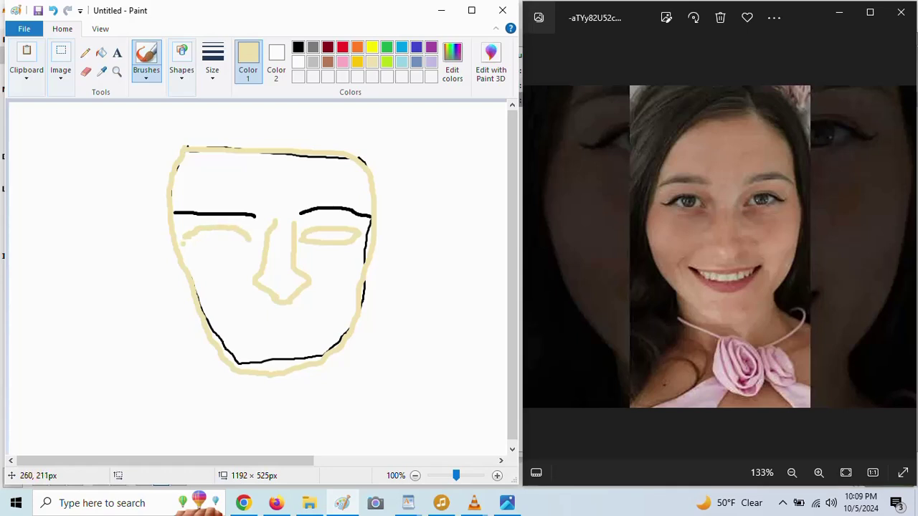
click(185, 243)
drag(187, 244, 248, 244)
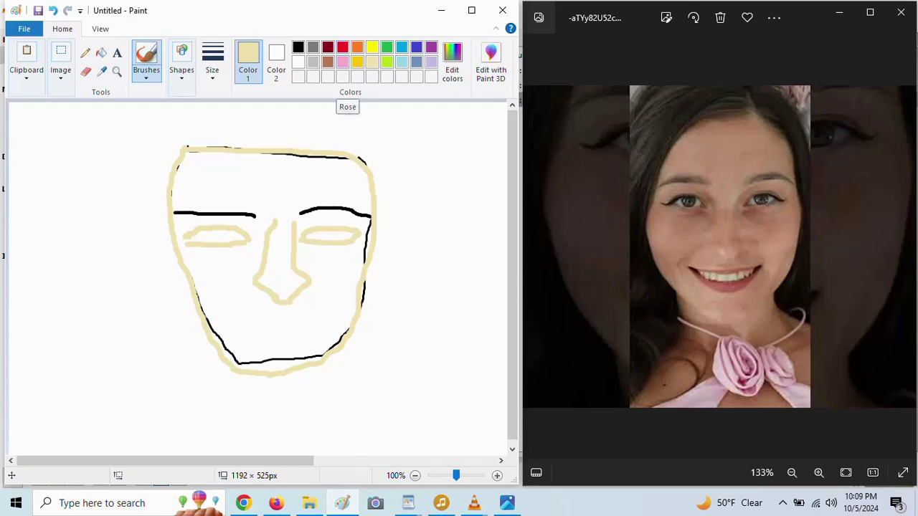
Mix a deep pink of red 255, green 94, blue 146 and outline a smiling mouth below the nose with a thinner brush.
click(342, 62)
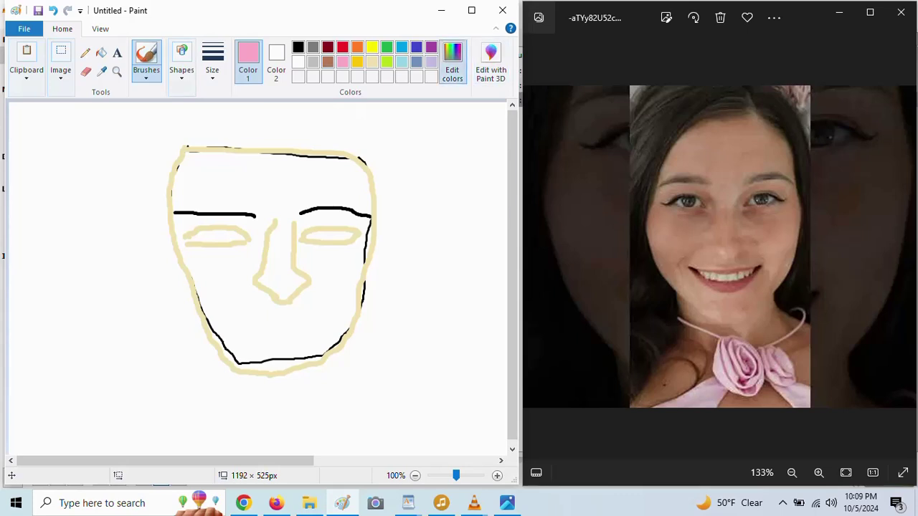
click(452, 65)
drag(399, 177, 399, 187)
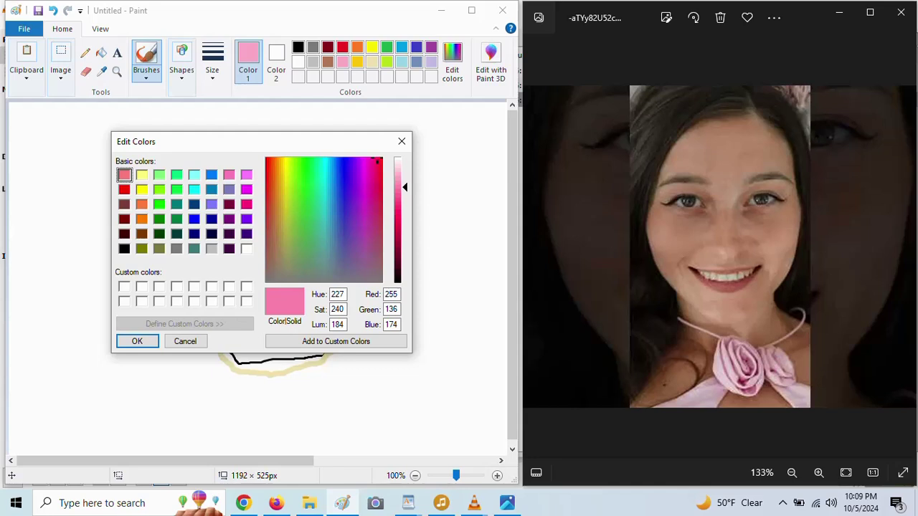
drag(399, 187, 399, 197)
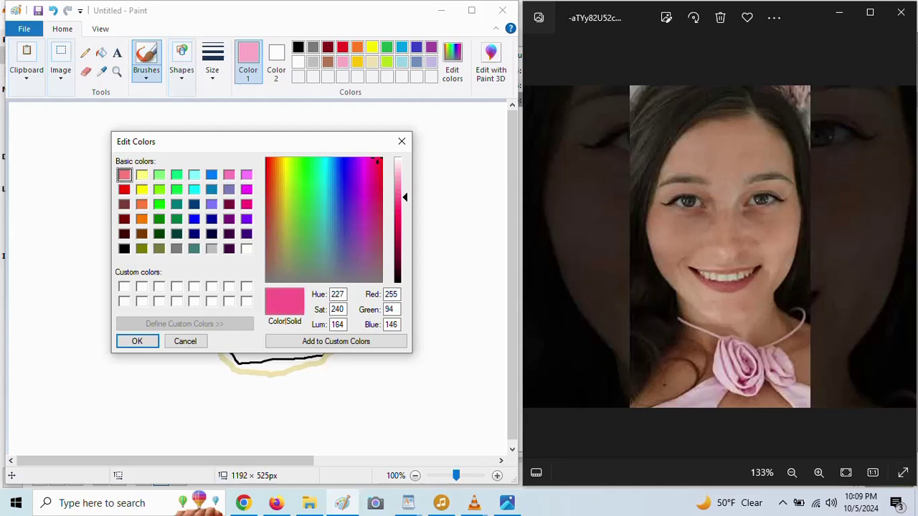
click(137, 342)
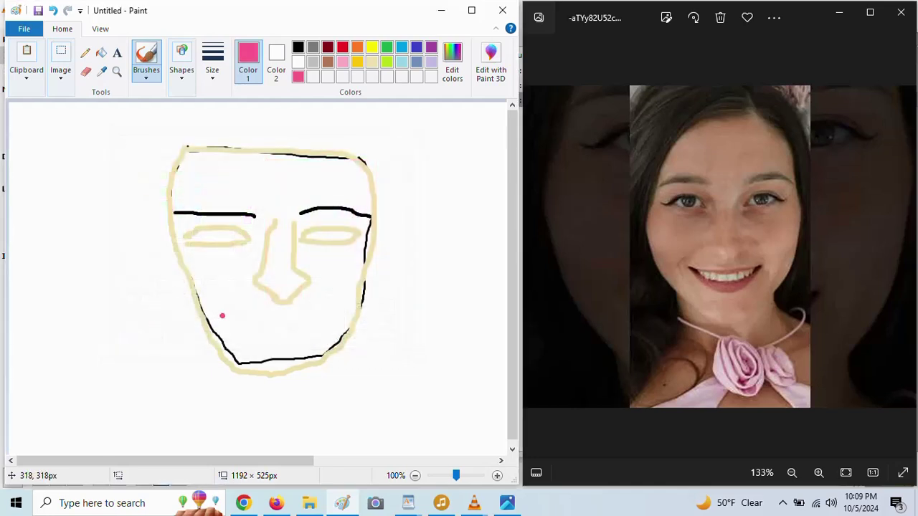
click(212, 61)
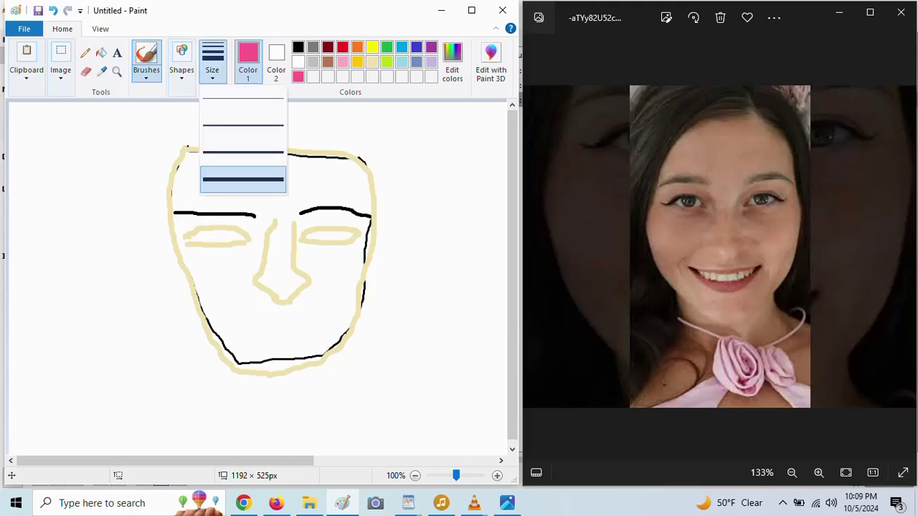
click(243, 179)
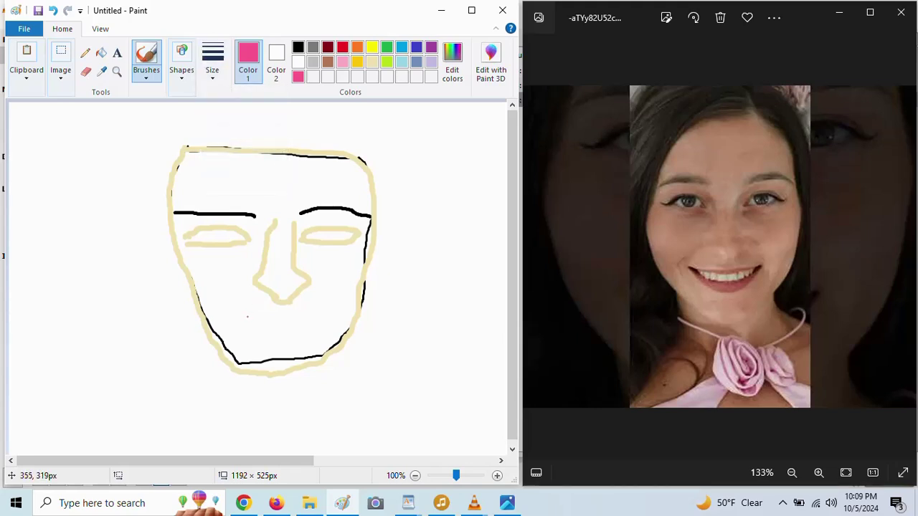
mouse_move(248, 317)
mouse_down()
mouse_move(322, 309)
mouse_move(308, 335)
mouse_move(272, 342)
mouse_move(248, 314)
mouse_up()
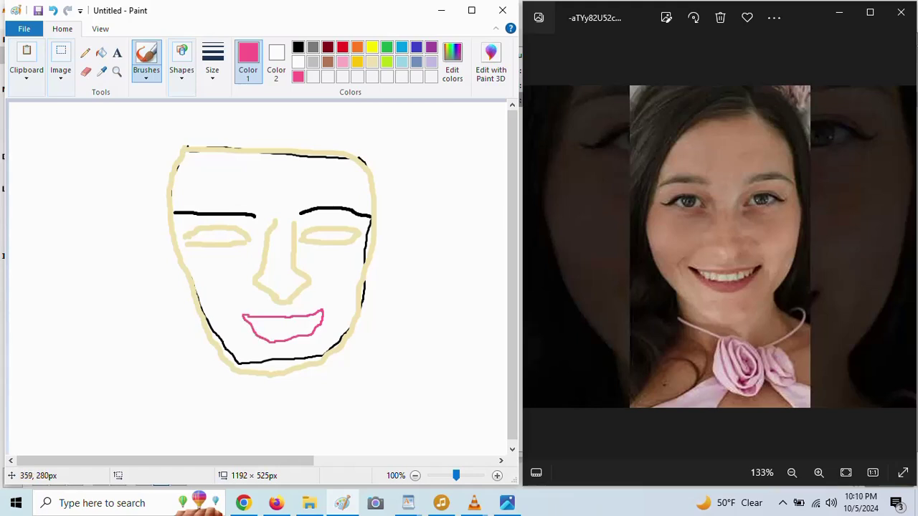
Set the brush to the third size and mix a dark gray with red, green and blue at 39.
click(298, 47)
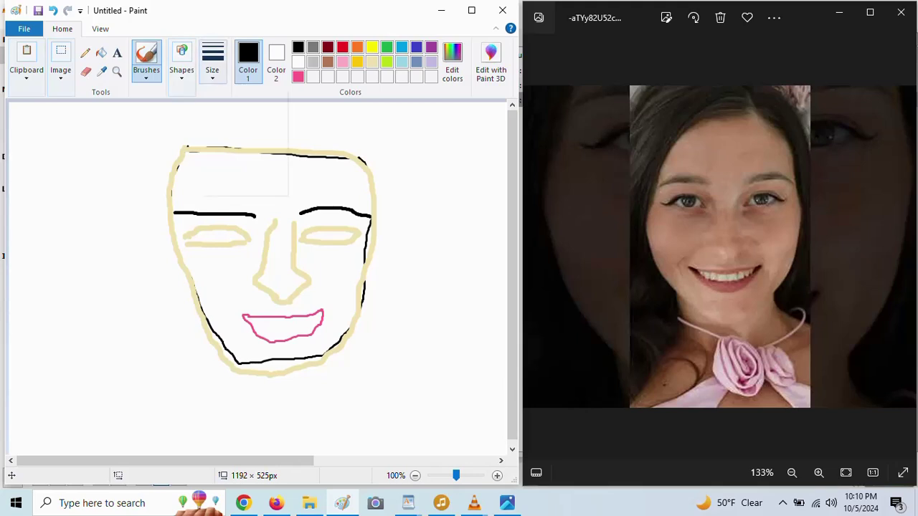
click(213, 64)
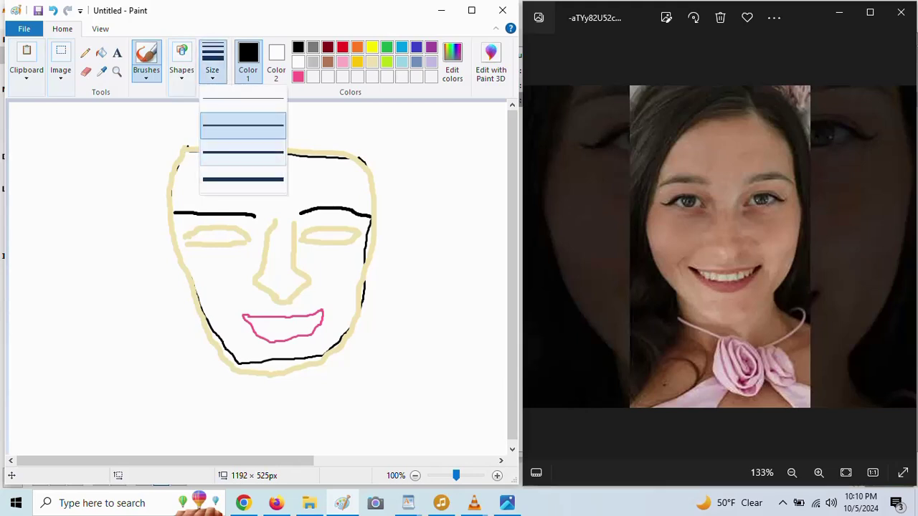
click(242, 152)
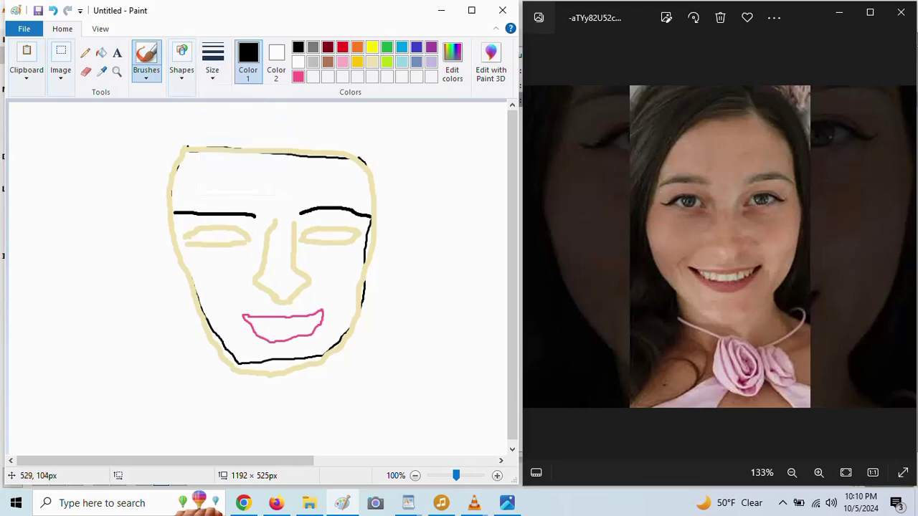
click(451, 63)
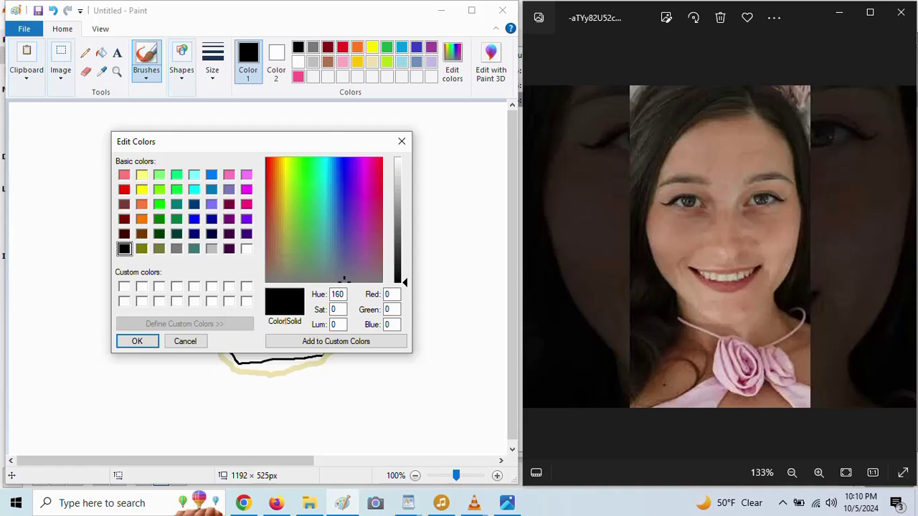
click(397, 264)
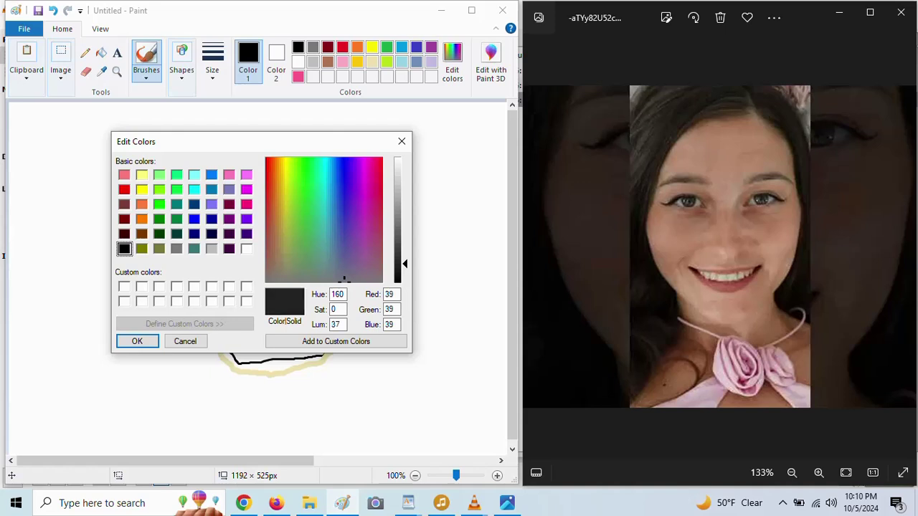
click(137, 341)
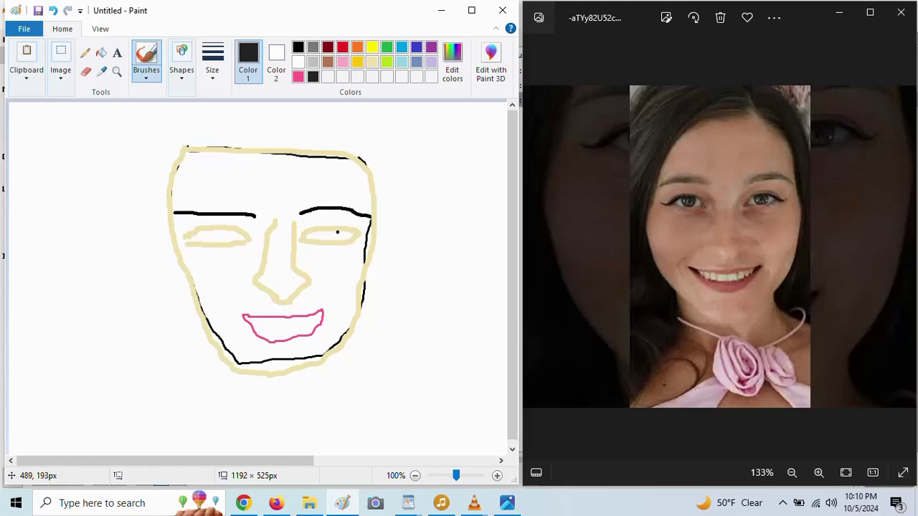
Paint a solid dark gray iris in the middle of each eye, filling with the thickest brush size.
drag(339, 233, 342, 242)
click(319, 232)
drag(319, 233, 318, 245)
click(213, 70)
click(244, 179)
click(326, 232)
drag(326, 235, 338, 240)
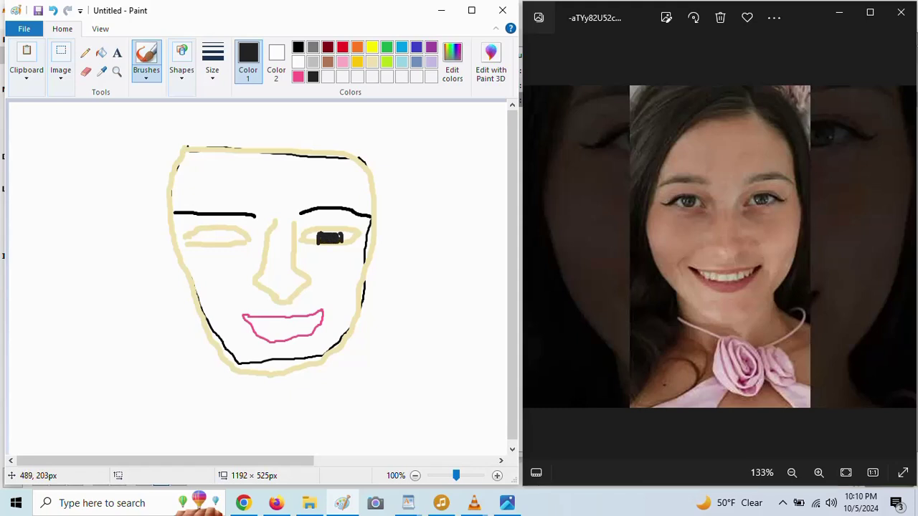
key(ctrl+z)
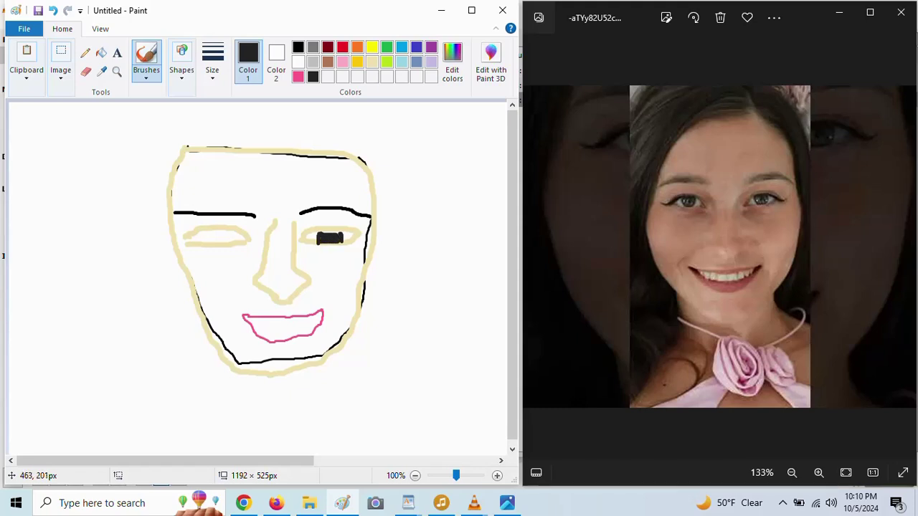
drag(323, 231, 340, 245)
click(228, 235)
mouse_move(227, 234)
mouse_down()
mouse_move(227, 242)
mouse_move(204, 232)
mouse_move(208, 241)
mouse_move(225, 236)
mouse_move(209, 235)
mouse_move(209, 247)
mouse_move(221, 249)
mouse_up()
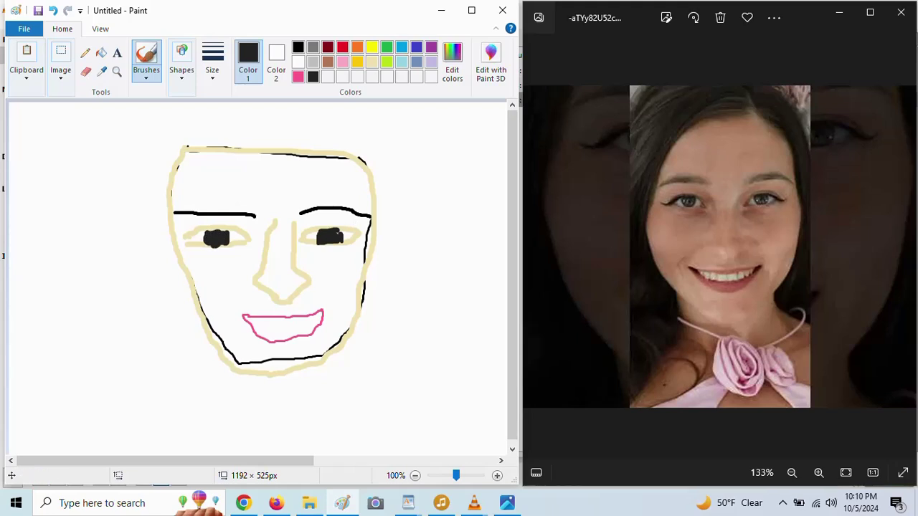
Mix a lighter gray with red, green and blue at 77 and dab it onto the centre of both irises.
click(453, 66)
click(398, 245)
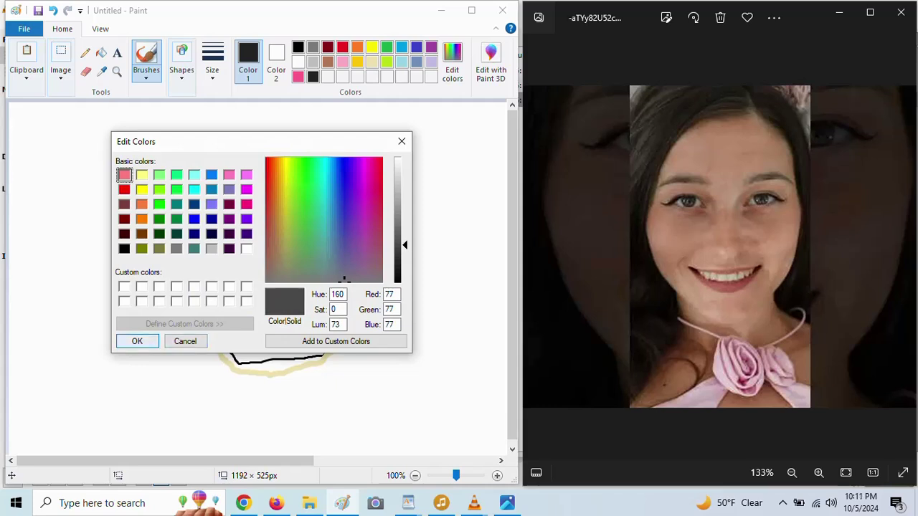
click(137, 341)
click(216, 243)
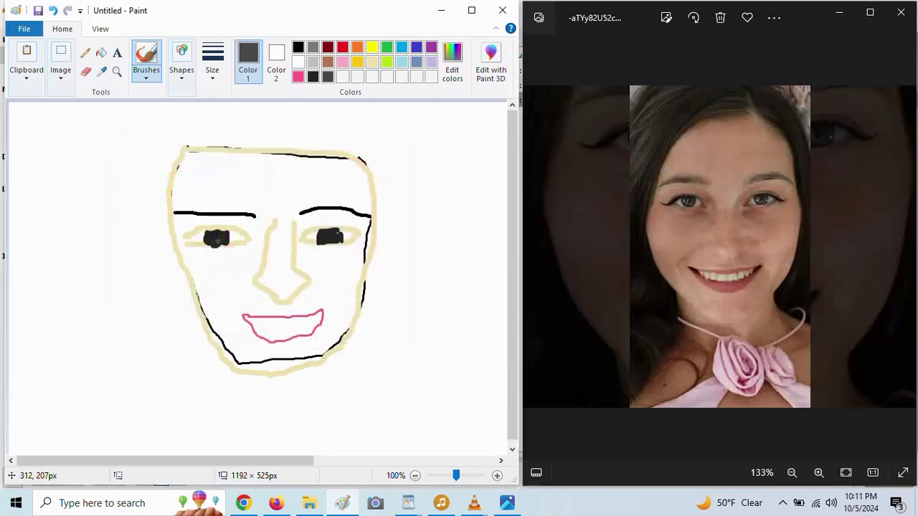
click(215, 242)
click(213, 243)
click(212, 241)
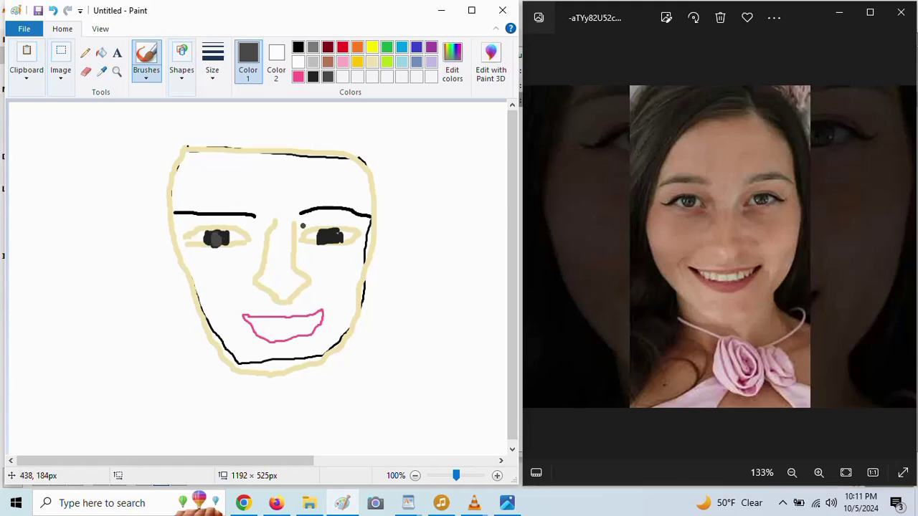
click(328, 230)
click(329, 233)
click(333, 235)
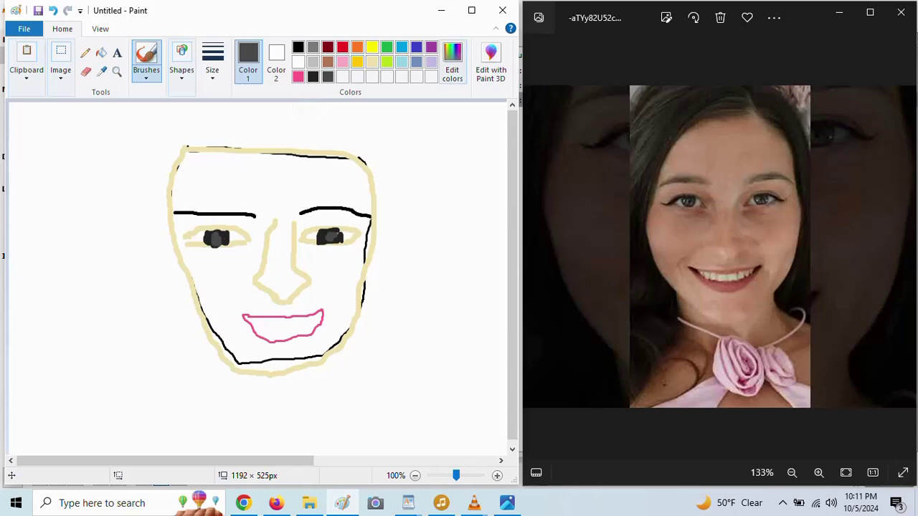
Mix a gray with red, green and blue at 166 and outline a row of upper teeth inside the mouth using the second brush size.
click(452, 63)
drag(404, 245, 404, 202)
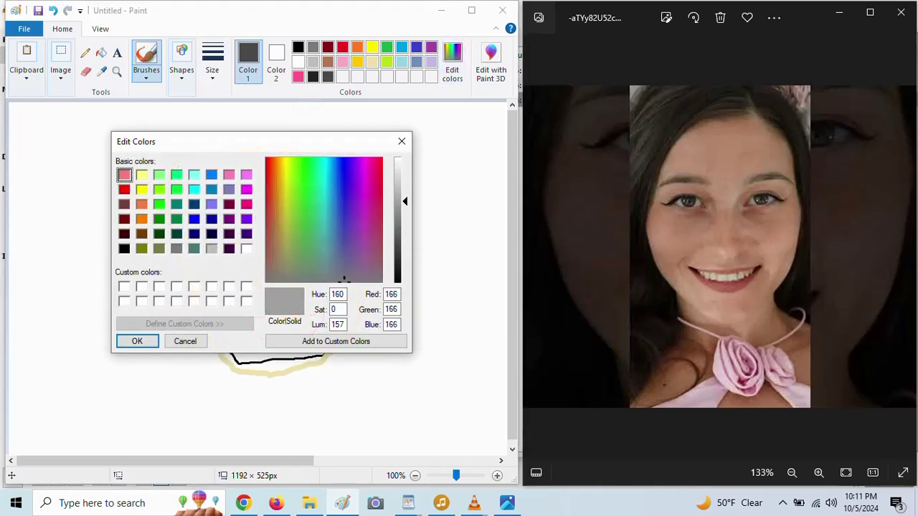
click(143, 341)
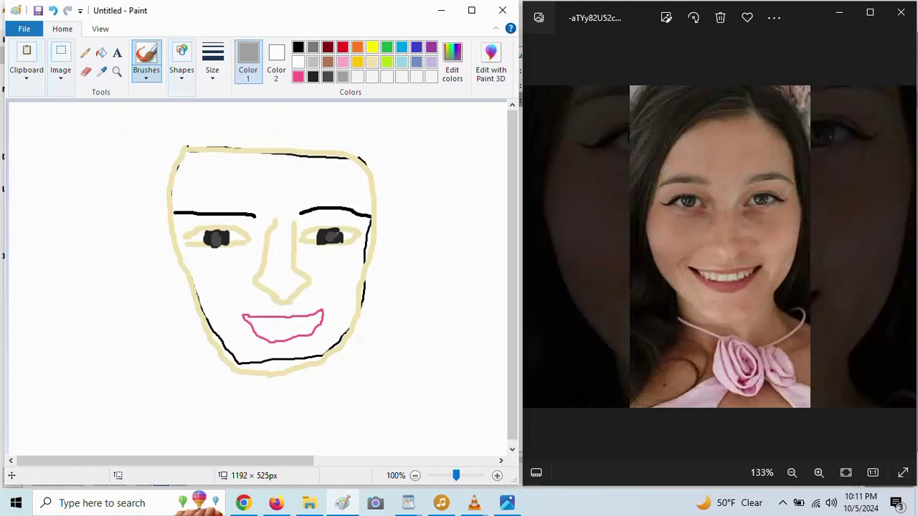
click(213, 70)
click(243, 126)
drag(283, 320, 283, 328)
drag(300, 325, 308, 316)
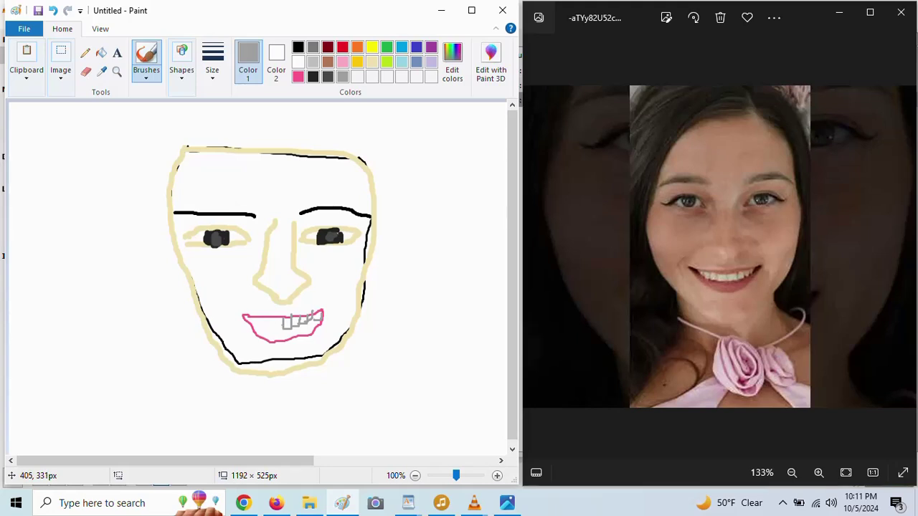
drag(275, 328, 273, 319)
Mix a crimson of red 255, green 9, blue 88 and paint thicker lower and upper lips with the third brush size.
click(297, 76)
click(452, 60)
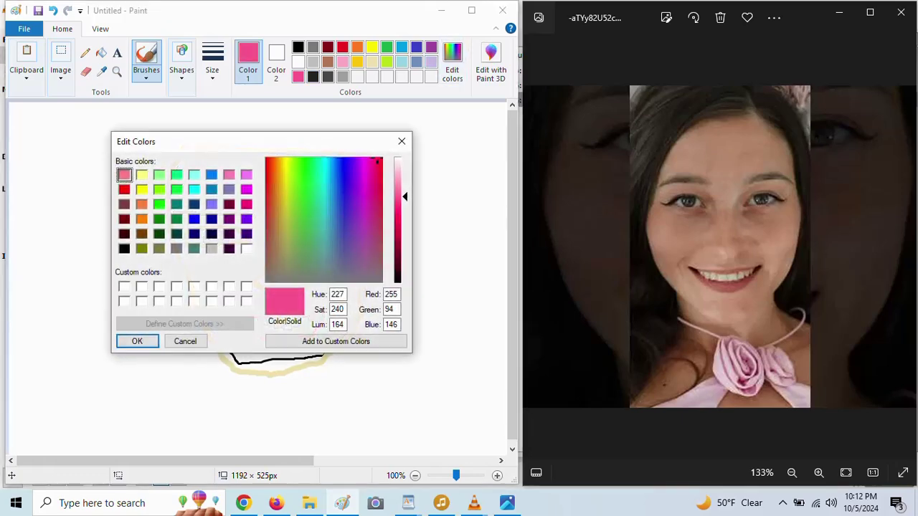
click(397, 218)
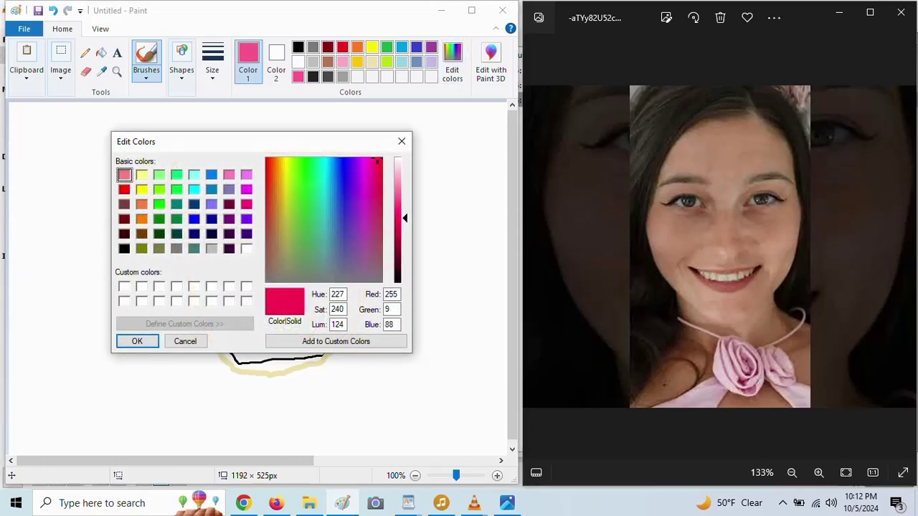
click(137, 342)
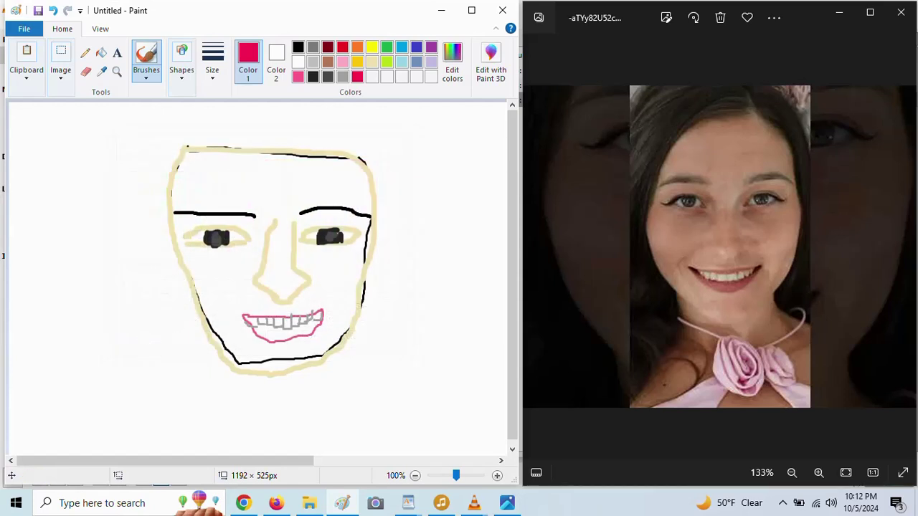
click(213, 61)
click(242, 152)
mouse_move(258, 333)
mouse_down()
mouse_move(324, 323)
mouse_move(290, 341)
mouse_move(257, 342)
mouse_move(286, 342)
mouse_up()
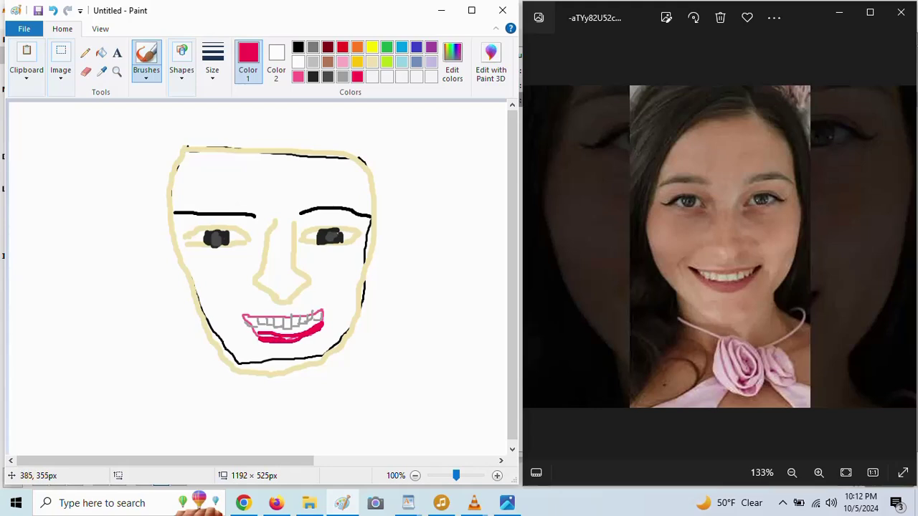
mouse_move(244, 326)
mouse_down()
mouse_move(241, 315)
mouse_move(255, 334)
mouse_move(302, 330)
mouse_move(327, 312)
mouse_up()
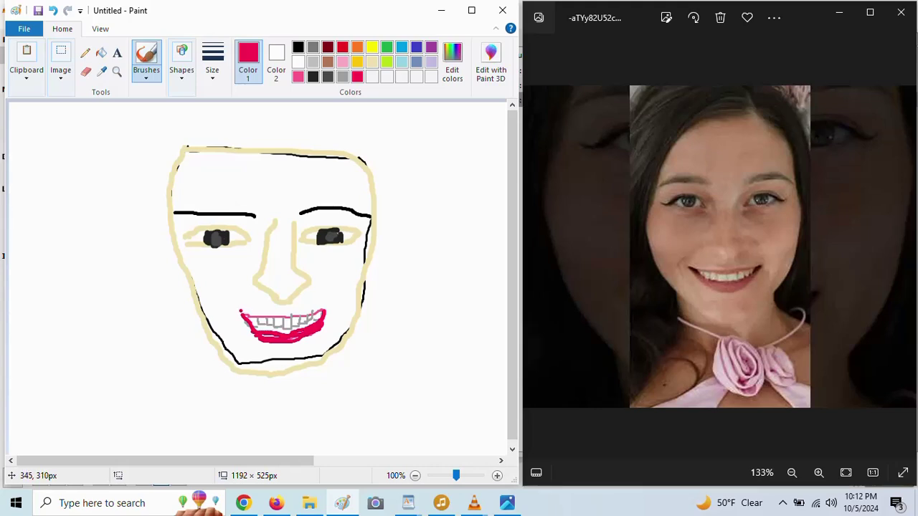
drag(239, 311, 323, 310)
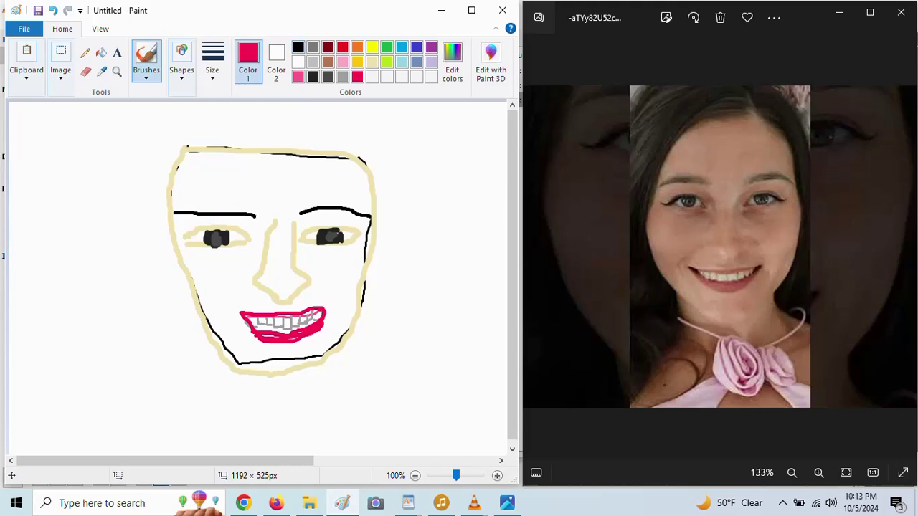
Mix a dark gray with red, green and blue at 59 and draw the inner hair strands down both sides of the face with the third brush size.
click(298, 47)
click(452, 64)
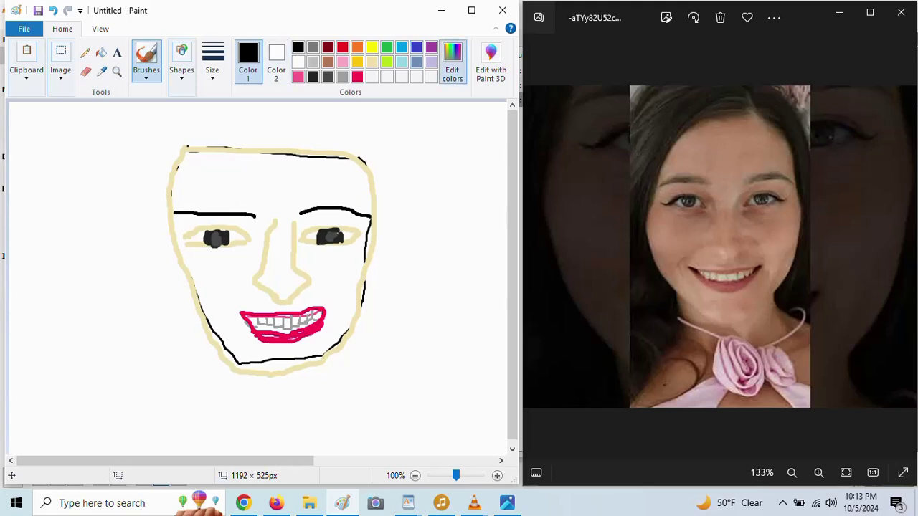
click(398, 254)
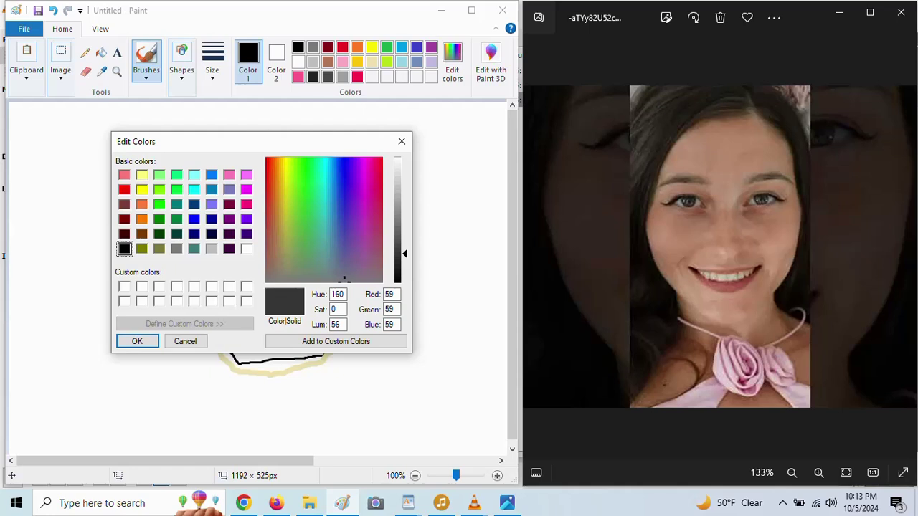
click(137, 342)
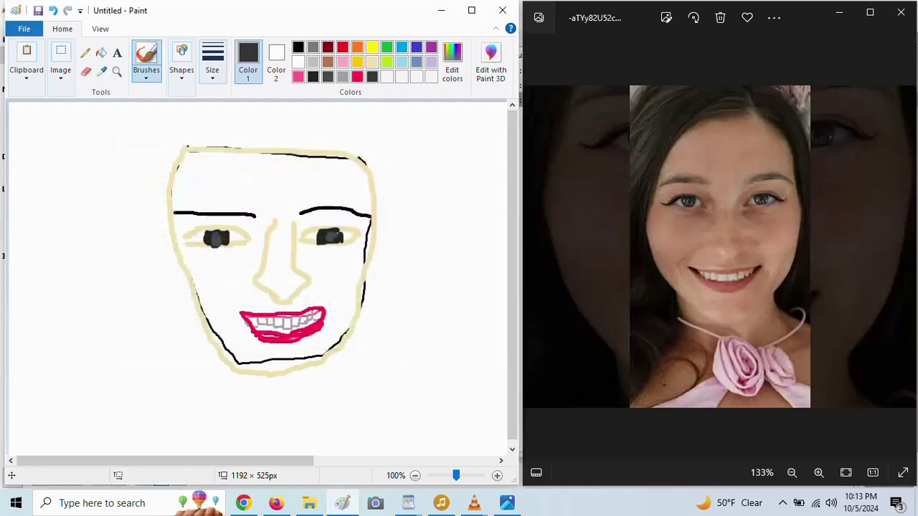
click(212, 61)
click(243, 152)
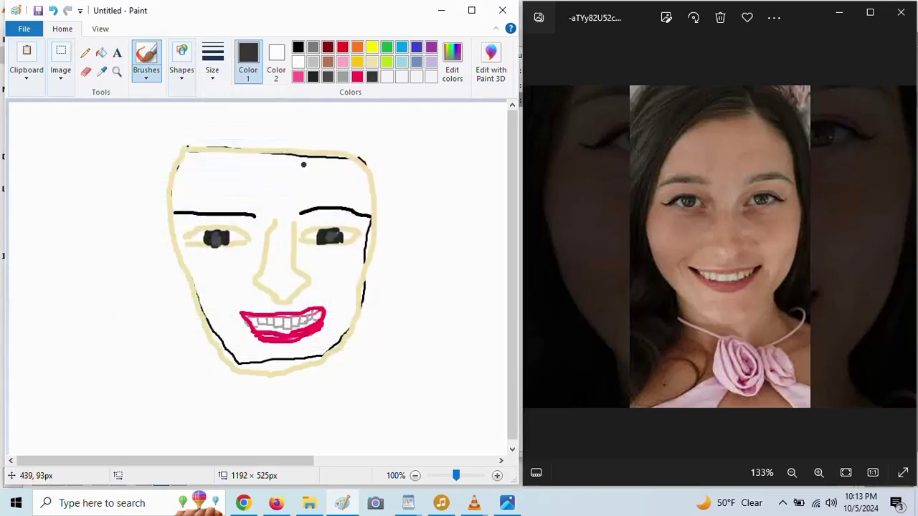
mouse_move(301, 154)
mouse_down()
mouse_move(374, 173)
mouse_move(381, 191)
mouse_move(396, 409)
mouse_up()
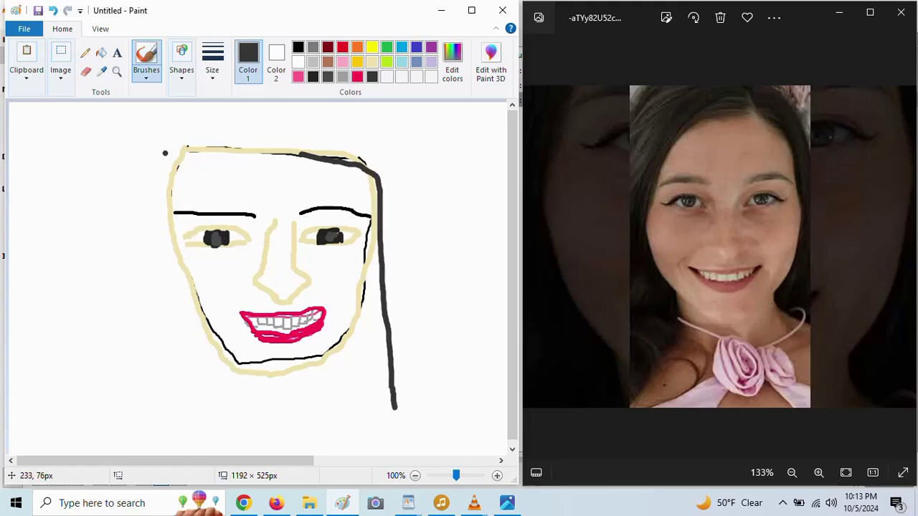
mouse_move(286, 160)
mouse_down()
mouse_move(218, 166)
mouse_move(175, 187)
mouse_move(155, 244)
mouse_move(136, 443)
mouse_up()
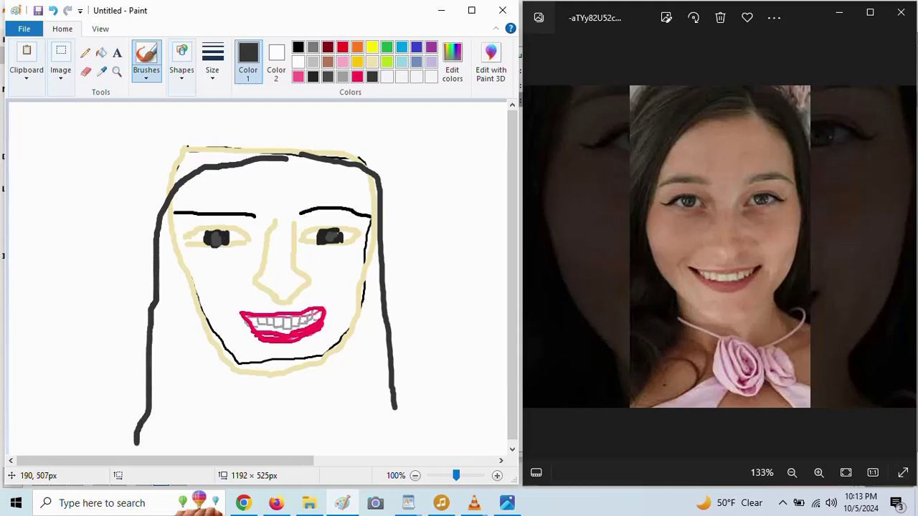
mouse_move(271, 153)
mouse_down()
mouse_move(171, 205)
mouse_move(167, 240)
mouse_move(185, 298)
mouse_move(170, 434)
mouse_up()
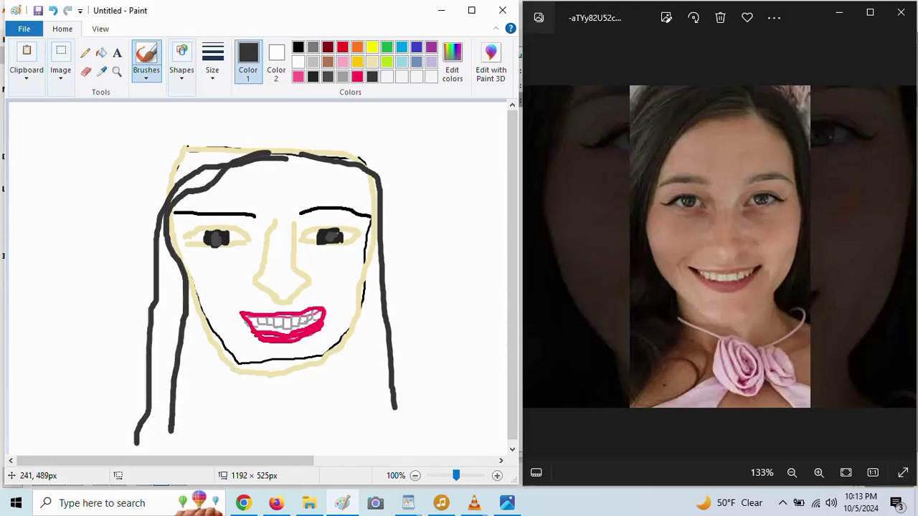
mouse_move(291, 160)
mouse_down()
mouse_move(347, 190)
mouse_move(390, 242)
mouse_move(387, 284)
mouse_move(429, 455)
mouse_up()
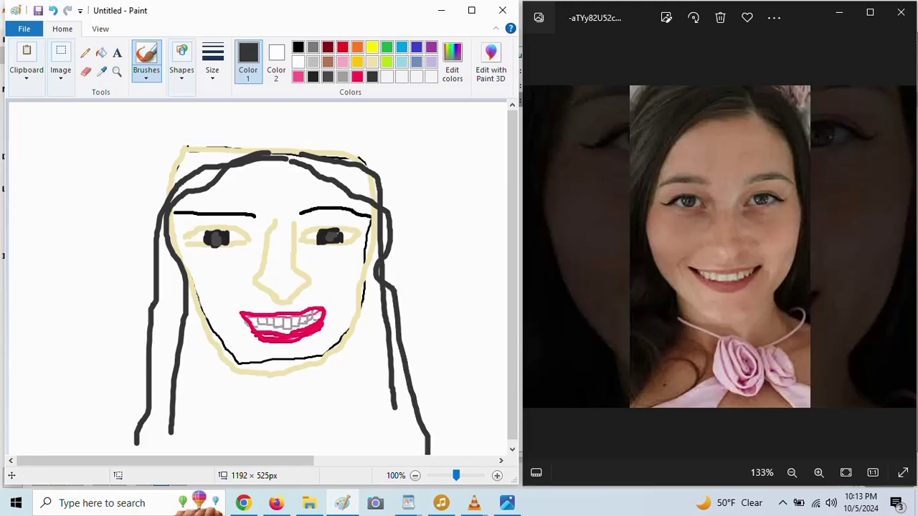
Add outer hair strands over the top of the head, falling past both sides of the face to the canvas edge.
drag(400, 269, 384, 214)
mouse_move(384, 175)
mouse_down()
mouse_move(294, 144)
mouse_move(161, 134)
mouse_move(143, 305)
mouse_move(123, 330)
mouse_move(111, 455)
mouse_up()
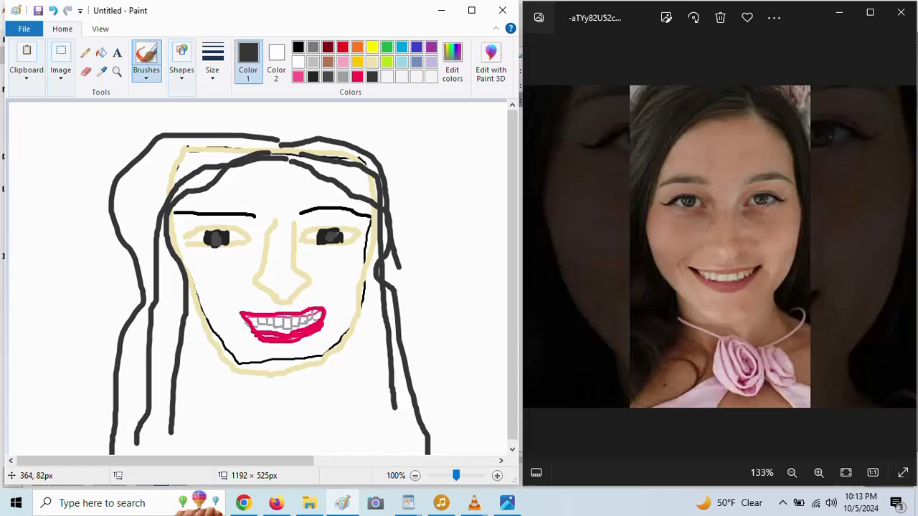
mouse_move(247, 153)
mouse_down()
mouse_move(169, 170)
mouse_move(138, 261)
mouse_move(154, 323)
mouse_move(124, 392)
mouse_move(82, 453)
mouse_up()
mouse_move(307, 152)
mouse_down()
mouse_move(386, 177)
mouse_move(429, 290)
mouse_move(447, 455)
mouse_up()
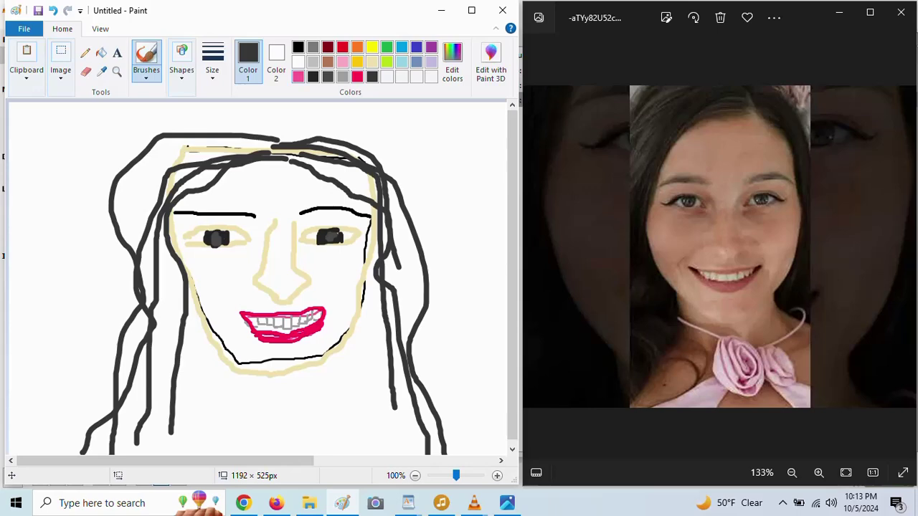
Mix a light pink of red 255, green 198, blue 217 and draw a thin curved necklace below the chin.
click(342, 62)
click(452, 63)
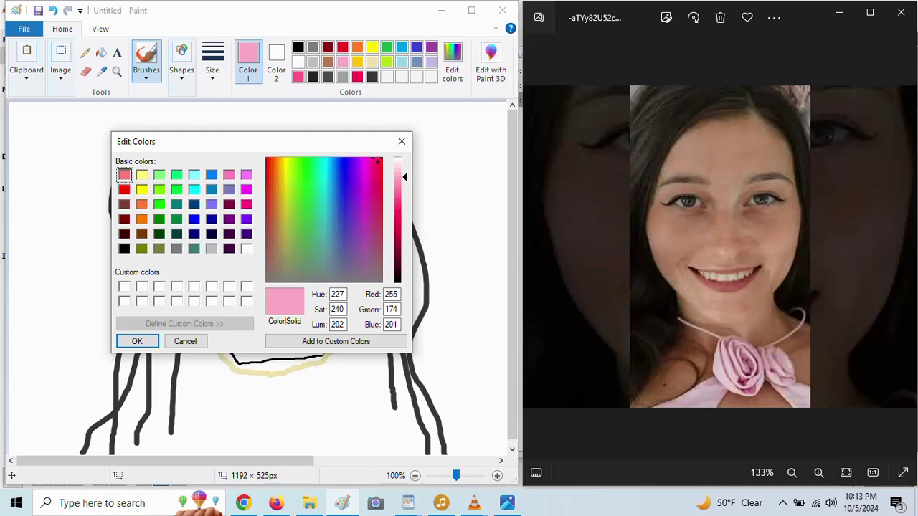
drag(399, 177, 399, 171)
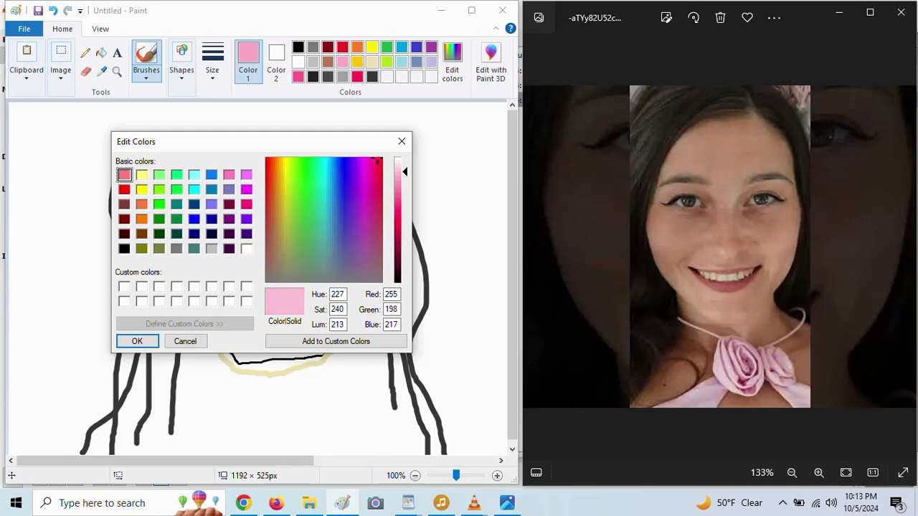
click(137, 341)
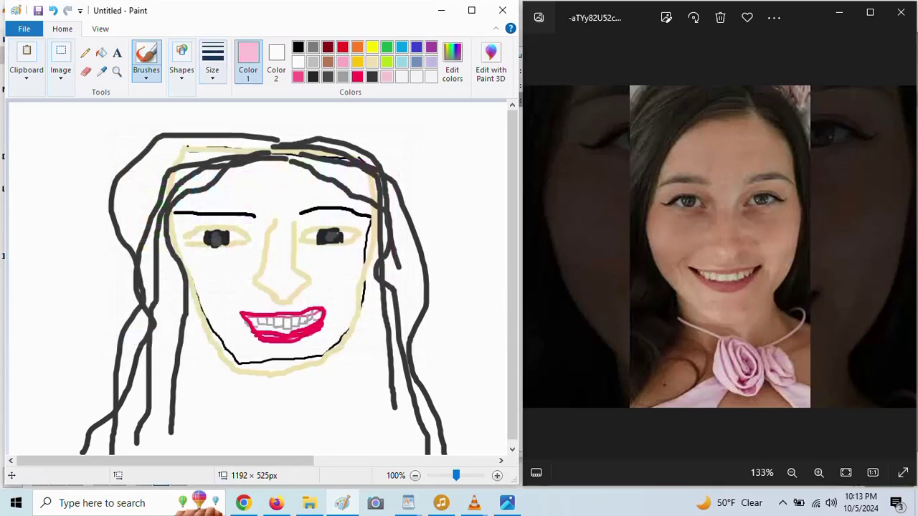
click(213, 64)
click(247, 147)
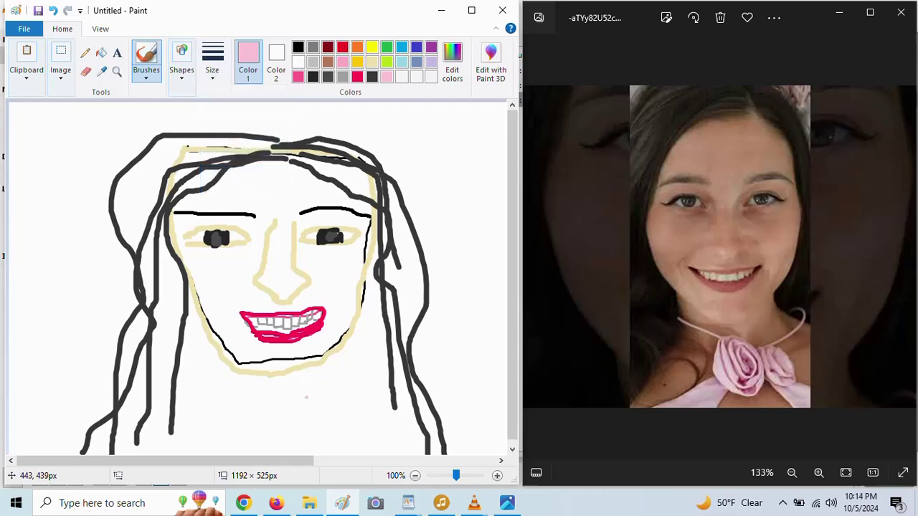
drag(310, 398, 361, 369)
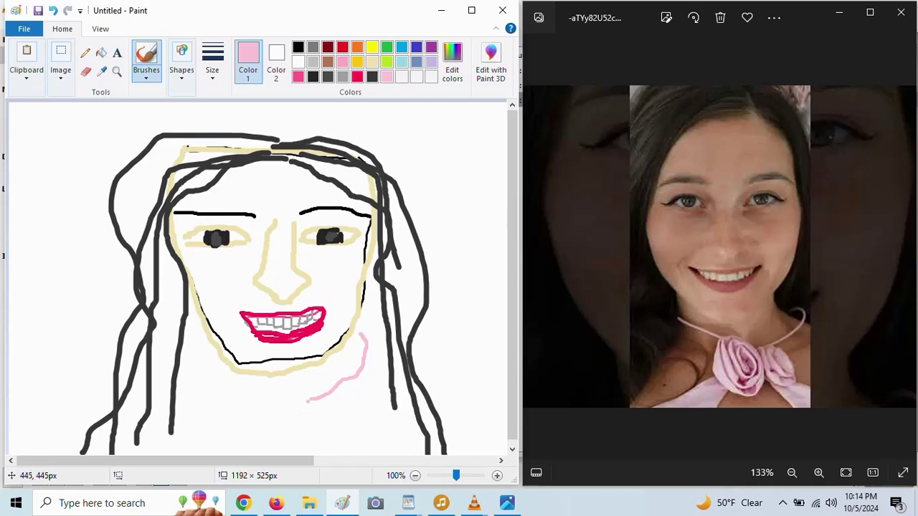
drag(290, 400, 255, 402)
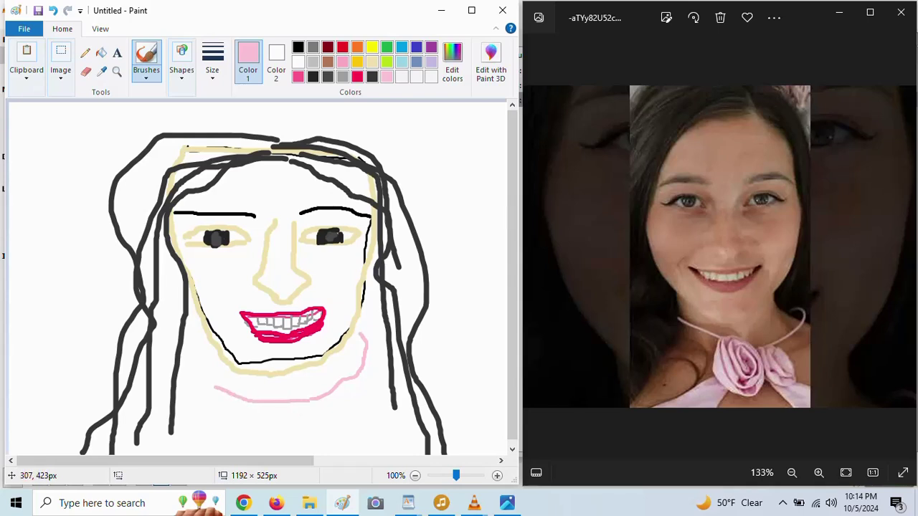
drag(190, 336, 185, 333)
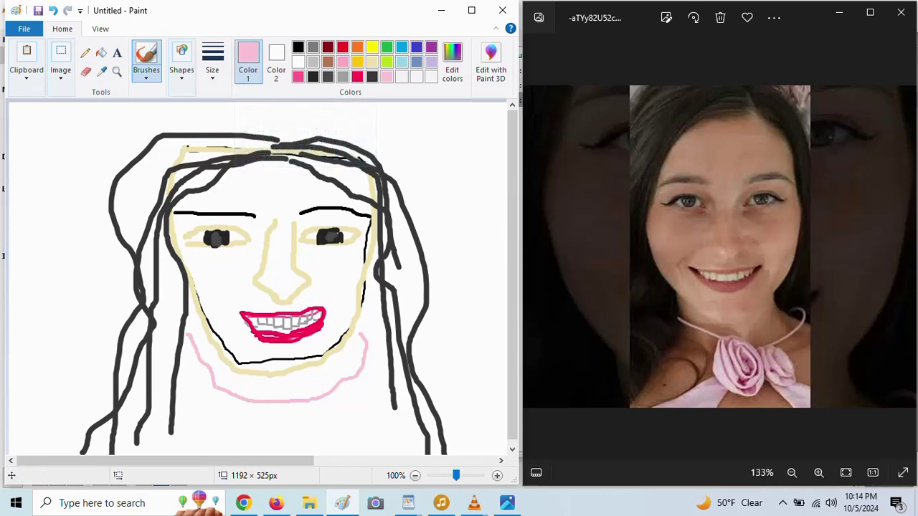
Retrace the necklace with a thicker brush to give it a second, wider pink band.
click(212, 65)
click(242, 164)
mouse_move(313, 406)
mouse_down()
mouse_move(364, 340)
mouse_move(363, 326)
mouse_move(355, 396)
mouse_move(243, 416)
mouse_move(251, 417)
mouse_move(178, 346)
mouse_up()
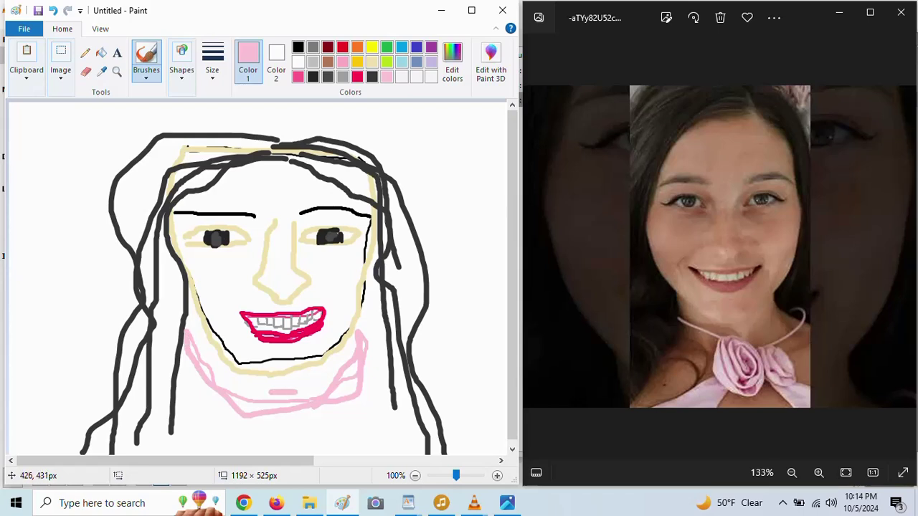
Draw the pink rose with inner petal swirls and the dress edges beside it, hanging below the middle of the necklace.
drag(296, 393, 318, 446)
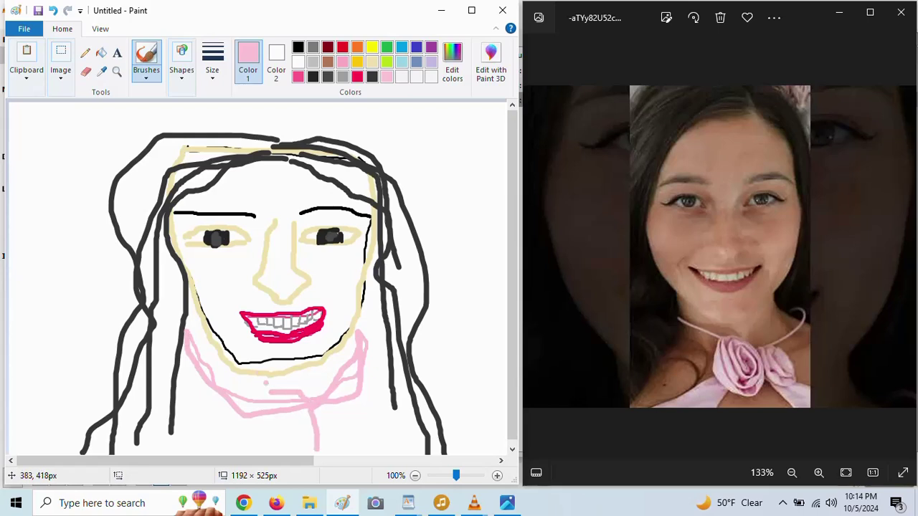
drag(269, 388, 287, 455)
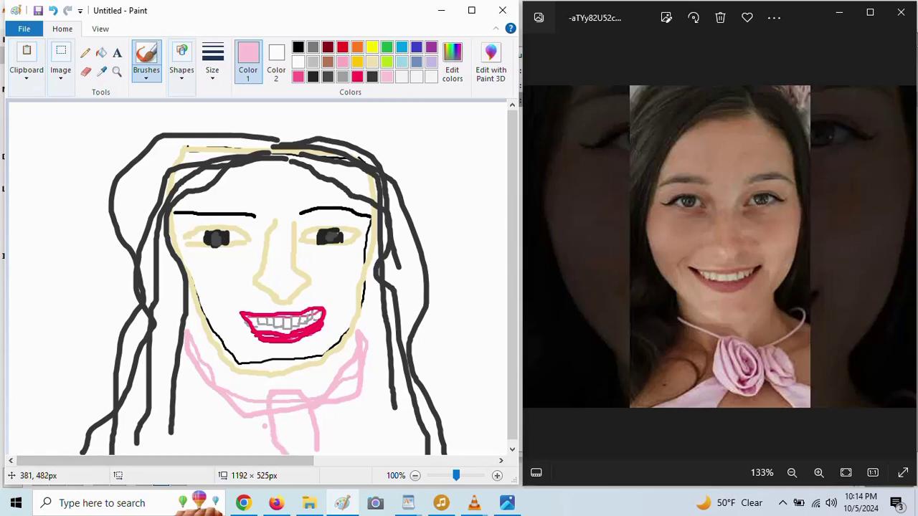
drag(268, 422, 231, 445)
click(351, 410)
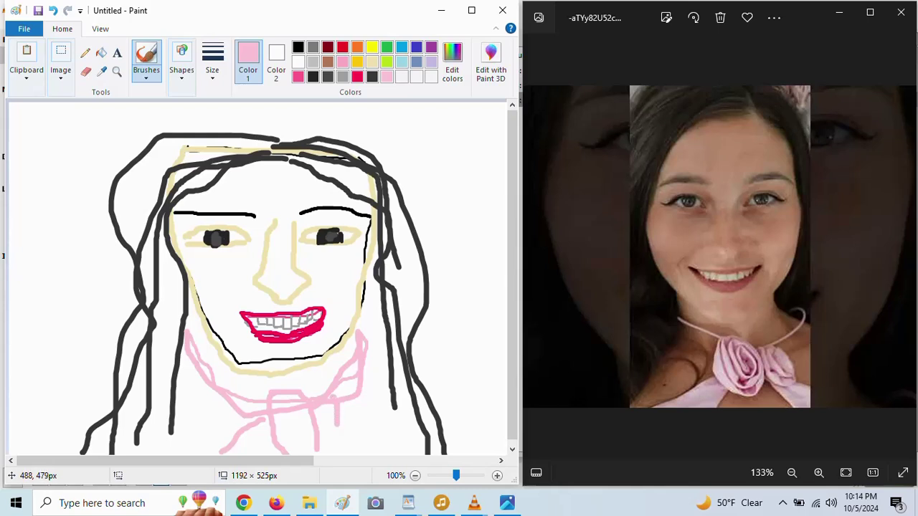
mouse_move(337, 424)
mouse_down()
mouse_move(325, 441)
mouse_move(336, 454)
mouse_up()
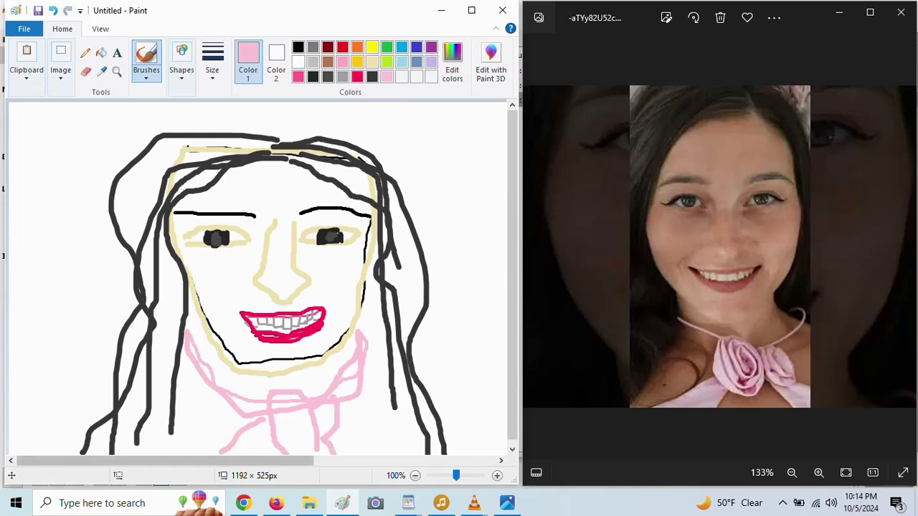
click(318, 410)
mouse_move(325, 419)
mouse_down()
mouse_move(325, 406)
mouse_move(289, 429)
mouse_move(294, 414)
mouse_move(280, 411)
mouse_move(283, 445)
mouse_up()
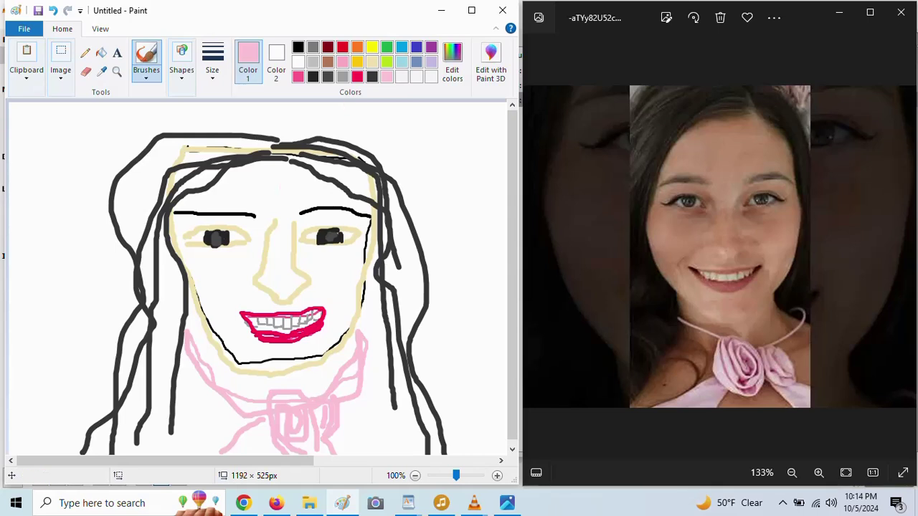
Shade the hair with a dark grey watercolor brush, sweeping over the top of the head and down both sides of the face.
click(372, 76)
click(213, 61)
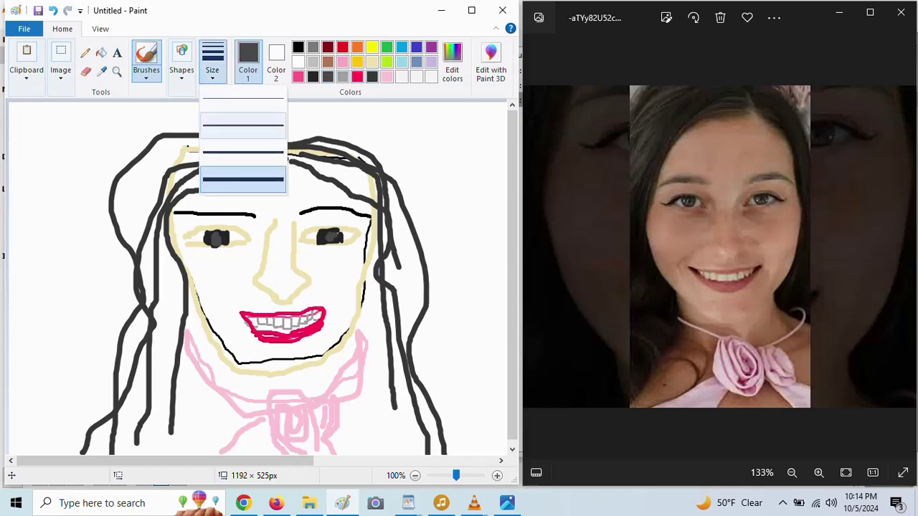
click(243, 179)
click(146, 68)
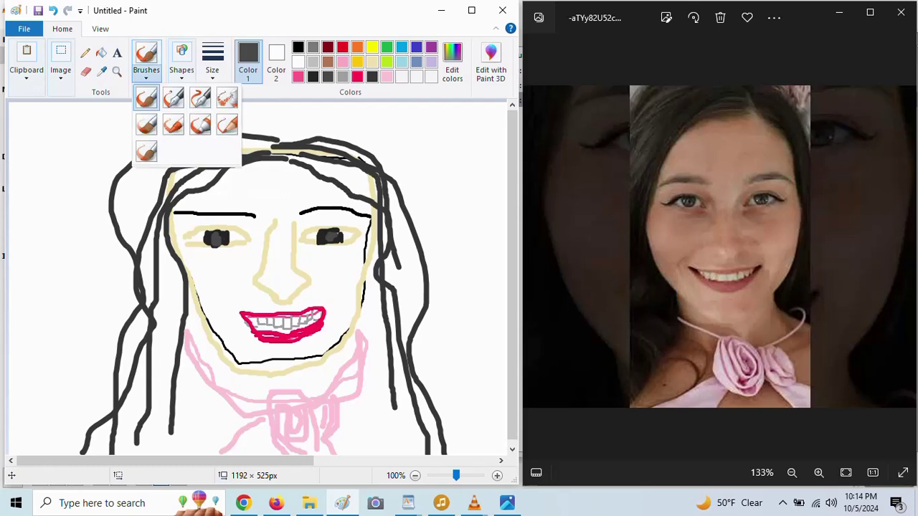
click(146, 150)
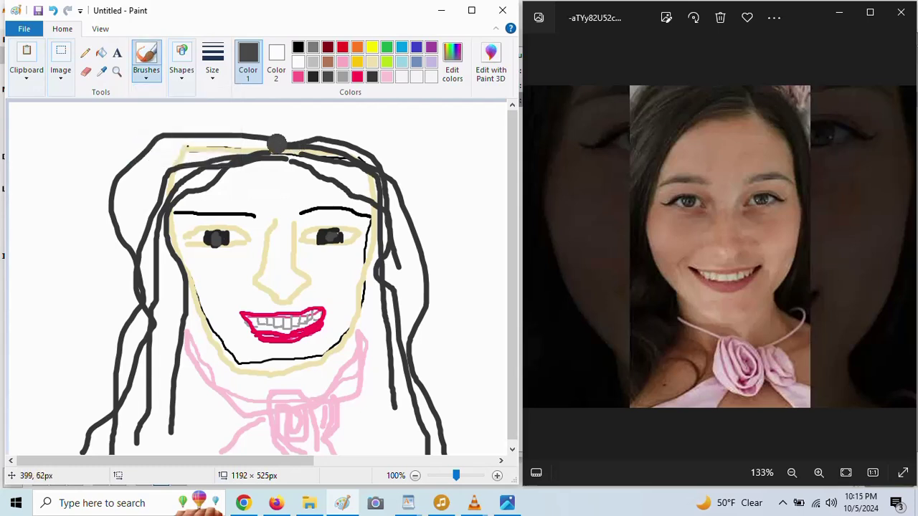
mouse_move(277, 143)
mouse_down()
mouse_move(418, 205)
mouse_move(430, 331)
mouse_move(450, 387)
mouse_move(456, 451)
mouse_move(430, 296)
mouse_move(406, 216)
mouse_move(379, 172)
mouse_move(355, 158)
mouse_move(310, 156)
mouse_move(120, 183)
mouse_up()
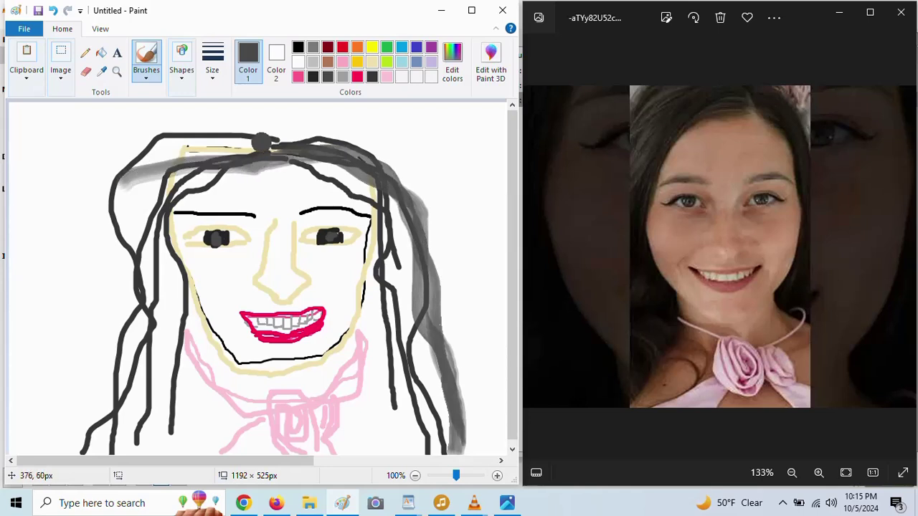
mouse_move(262, 142)
mouse_down()
mouse_move(151, 150)
mouse_move(115, 199)
mouse_move(146, 290)
mouse_move(76, 449)
mouse_move(86, 351)
mouse_move(144, 158)
mouse_up()
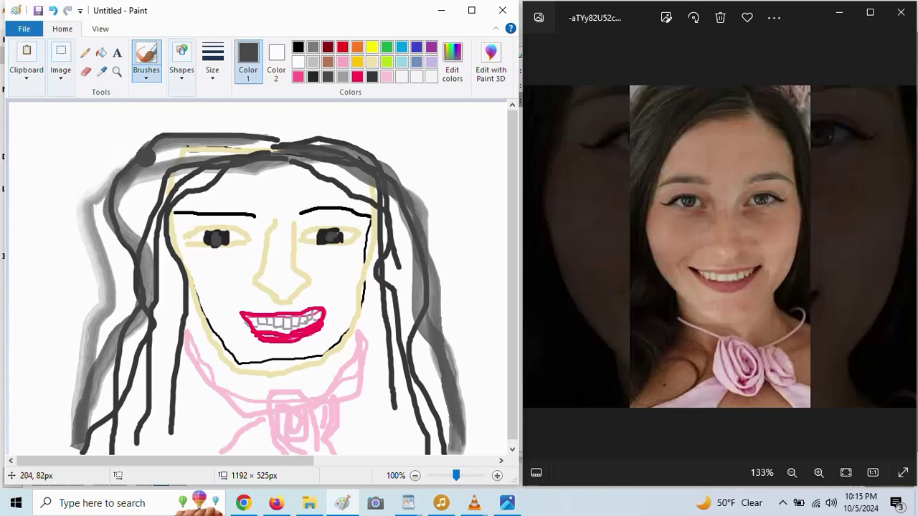
mouse_move(256, 136)
mouse_down()
mouse_move(280, 129)
mouse_move(183, 128)
mouse_move(153, 139)
mouse_move(126, 207)
mouse_move(177, 366)
mouse_move(143, 443)
mouse_move(111, 422)
mouse_move(111, 443)
mouse_move(124, 282)
mouse_move(115, 259)
mouse_move(168, 137)
mouse_move(320, 129)
mouse_move(419, 185)
mouse_up()
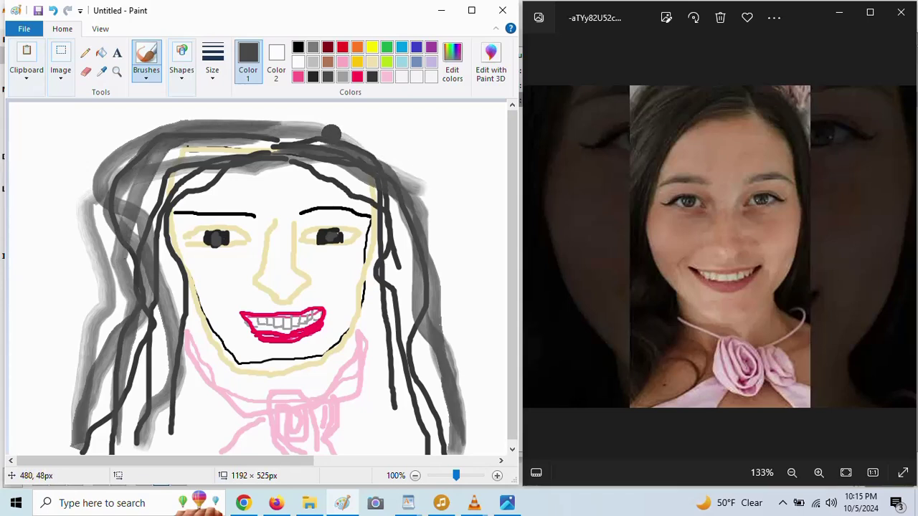
Widen the watercolor hair shading outward on both sides down to the canvas edge, filling gaps between the strands beside the face.
mouse_move(331, 134)
mouse_down()
mouse_move(296, 129)
mouse_move(399, 167)
mouse_move(427, 247)
mouse_move(408, 296)
mouse_move(402, 449)
mouse_move(434, 444)
mouse_move(426, 348)
mouse_move(441, 248)
mouse_move(414, 179)
mouse_move(339, 130)
mouse_move(221, 125)
mouse_move(189, 145)
mouse_move(275, 144)
mouse_move(141, 150)
mouse_move(63, 242)
mouse_move(76, 278)
mouse_move(73, 335)
mouse_move(47, 356)
mouse_move(45, 442)
mouse_up()
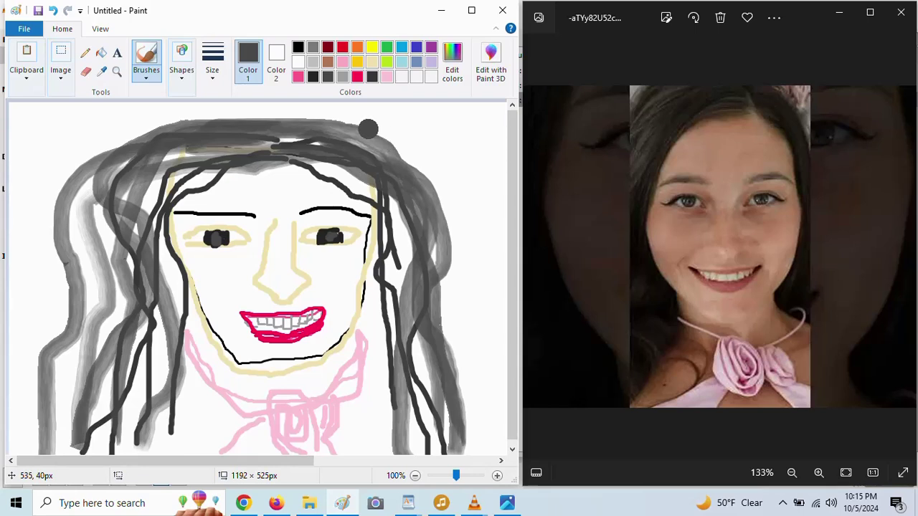
mouse_move(368, 128)
mouse_down()
mouse_move(460, 256)
mouse_move(459, 395)
mouse_move(474, 450)
mouse_move(414, 435)
mouse_move(420, 440)
mouse_move(430, 316)
mouse_move(424, 291)
mouse_move(437, 265)
mouse_move(446, 362)
mouse_move(452, 309)
mouse_move(444, 245)
mouse_move(394, 148)
mouse_move(330, 124)
mouse_move(208, 123)
mouse_move(172, 141)
mouse_move(109, 149)
mouse_up()
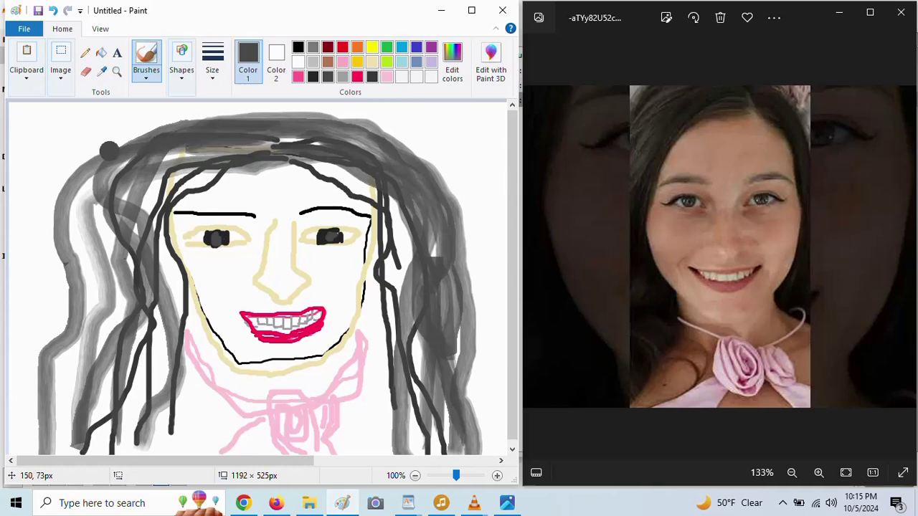
mouse_move(29, 443)
mouse_down()
mouse_move(32, 307)
mouse_move(59, 235)
mouse_move(121, 159)
mouse_move(105, 156)
mouse_move(60, 291)
mouse_move(84, 464)
mouse_up()
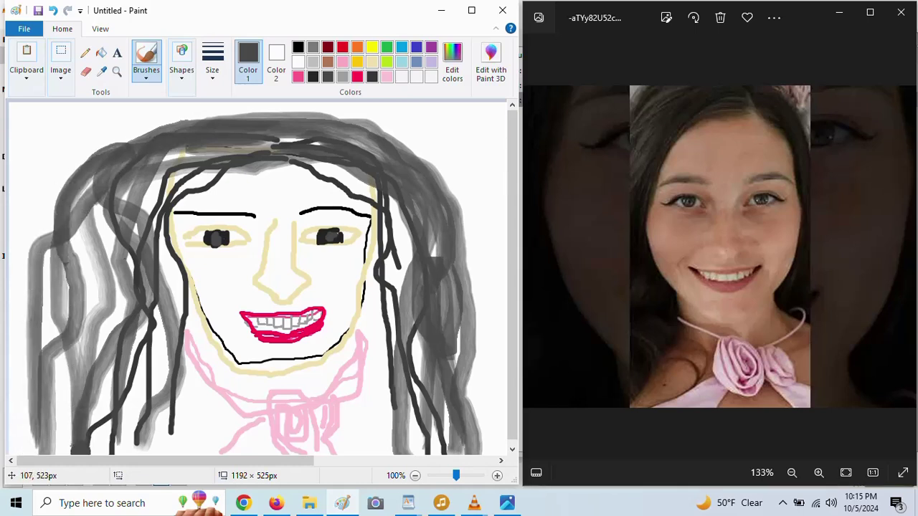
mouse_move(135, 439)
mouse_down()
mouse_move(126, 244)
mouse_move(163, 167)
mouse_move(100, 210)
mouse_move(65, 278)
mouse_move(60, 439)
mouse_up()
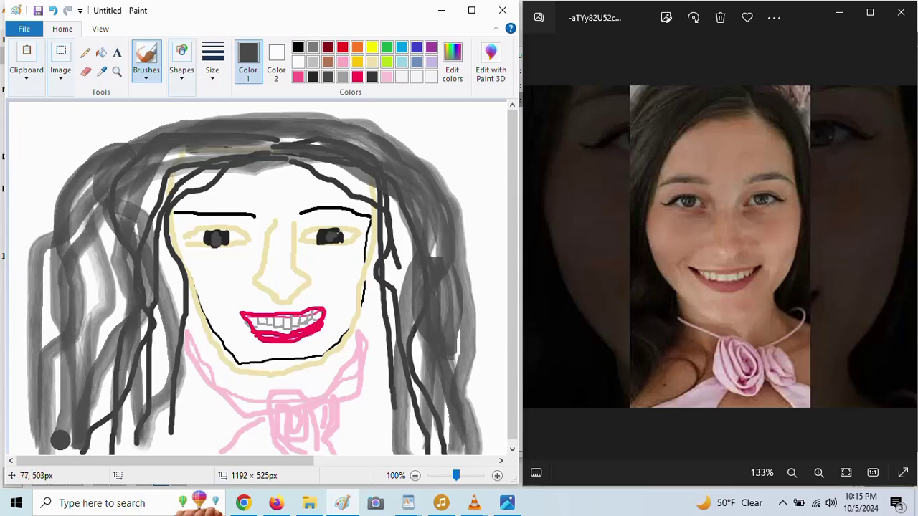
Draw a dark grey strand with the thickest regular brush from the crown down the right side of the shaded hair.
click(213, 66)
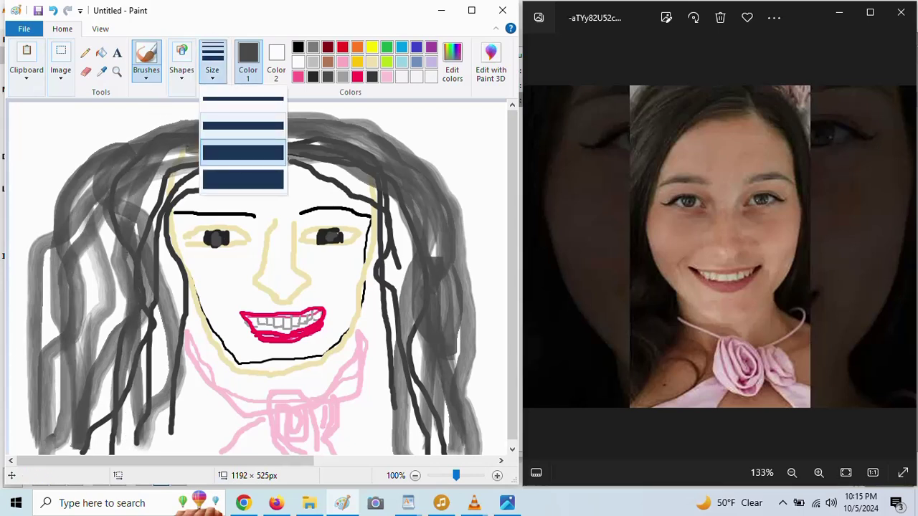
click(242, 179)
click(147, 65)
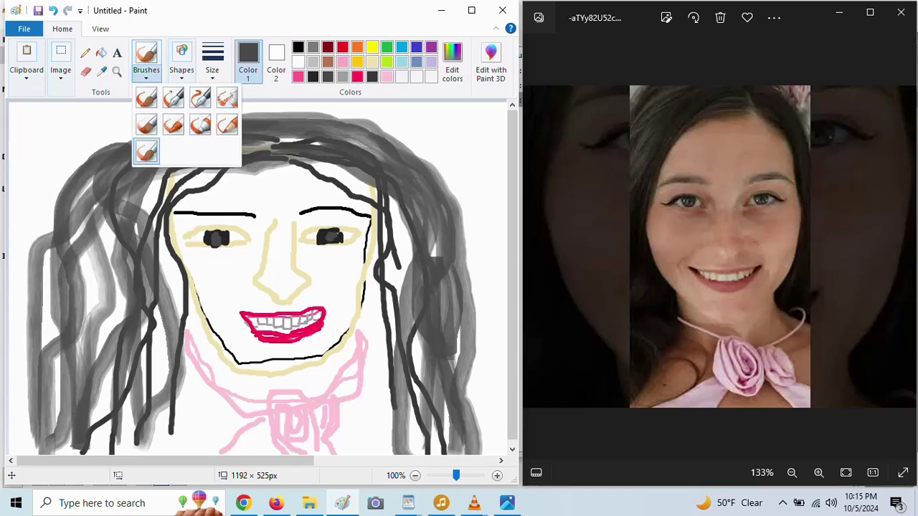
click(147, 98)
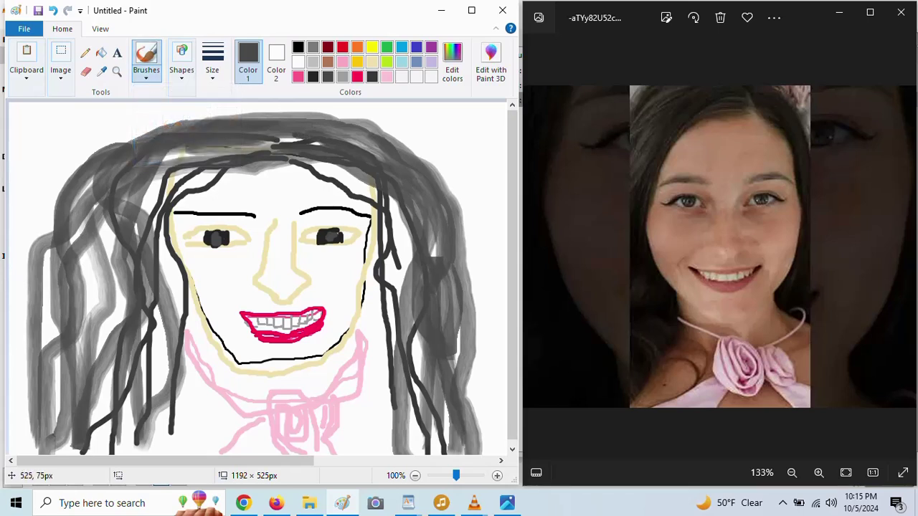
click(212, 64)
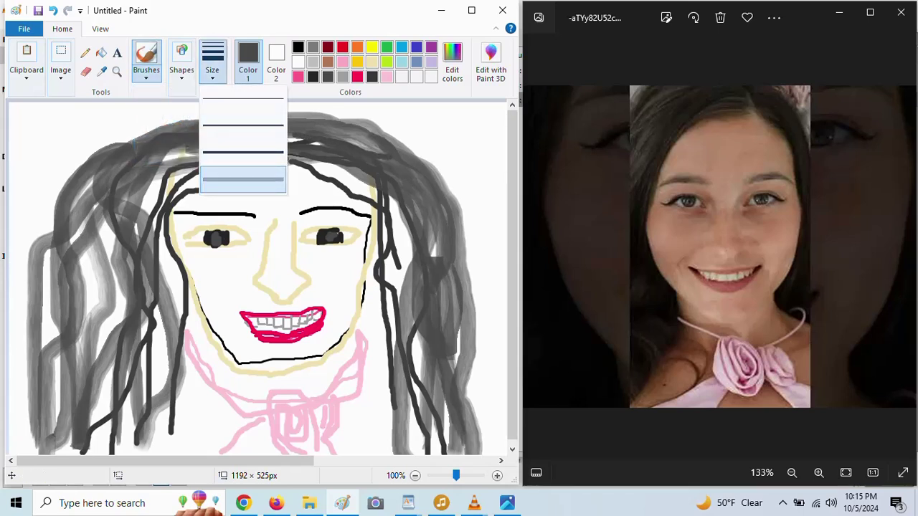
click(242, 180)
mouse_move(320, 118)
mouse_down()
mouse_move(457, 266)
mouse_move(454, 427)
mouse_up()
Draw long near-black strands over the grey shading, arching across the crown and falling down both sides to the canvas edge.
click(313, 77)
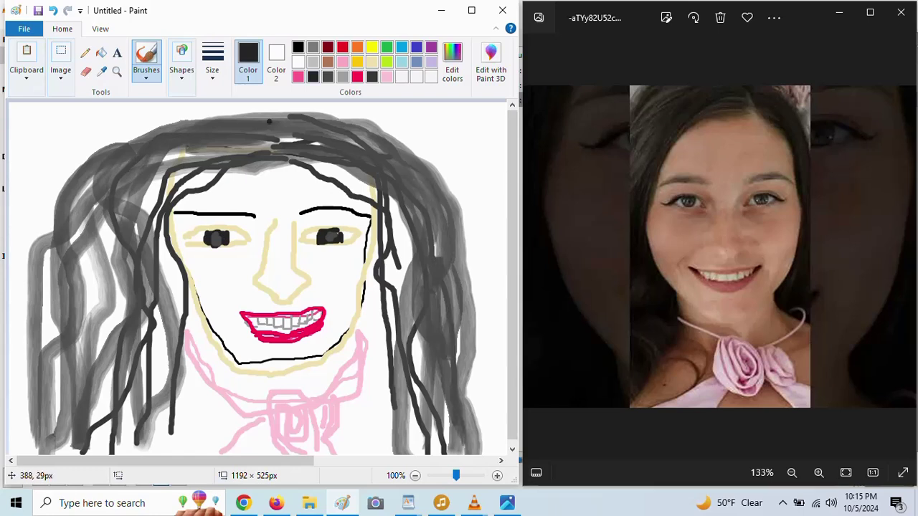
mouse_move(270, 143)
mouse_down()
mouse_move(403, 170)
mouse_move(433, 224)
mouse_move(475, 436)
mouse_up()
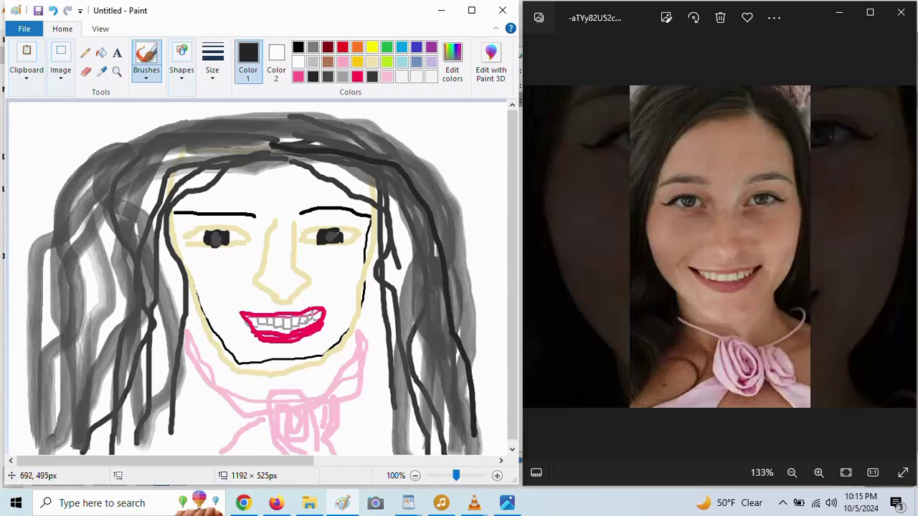
mouse_move(423, 446)
mouse_down()
mouse_move(433, 251)
mouse_move(418, 179)
mouse_move(377, 140)
mouse_move(252, 127)
mouse_move(149, 159)
mouse_move(116, 223)
mouse_move(109, 467)
mouse_up()
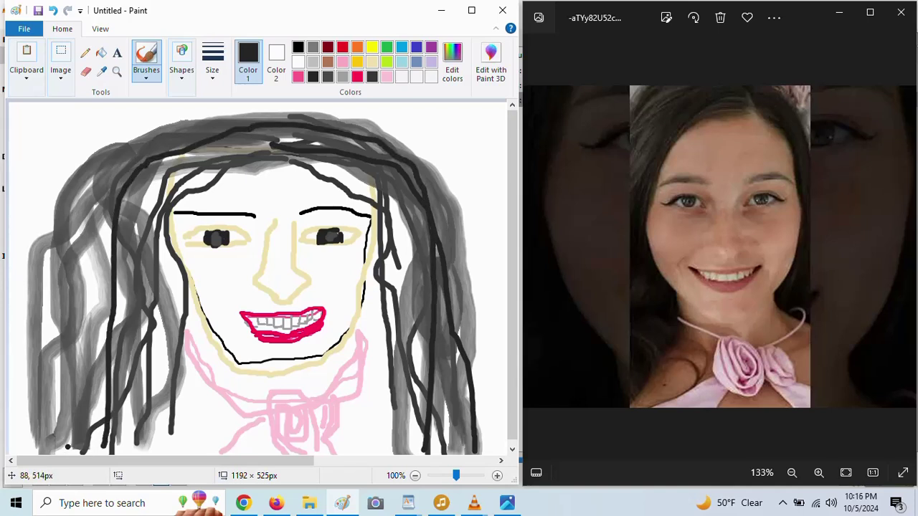
mouse_move(67, 440)
mouse_down()
mouse_move(98, 263)
mouse_move(150, 142)
mouse_move(65, 228)
mouse_move(42, 456)
mouse_up()
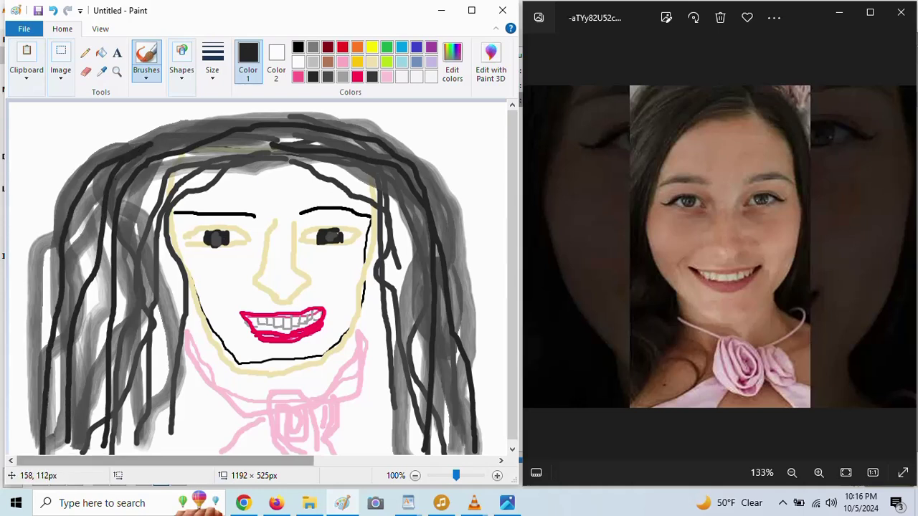
mouse_move(258, 132)
mouse_down()
mouse_move(411, 146)
mouse_move(462, 226)
mouse_move(481, 449)
mouse_move(446, 434)
mouse_move(446, 228)
mouse_move(476, 230)
mouse_move(474, 222)
mouse_move(383, 142)
mouse_move(263, 144)
mouse_move(154, 165)
mouse_move(63, 231)
mouse_move(43, 336)
mouse_move(46, 457)
mouse_up()
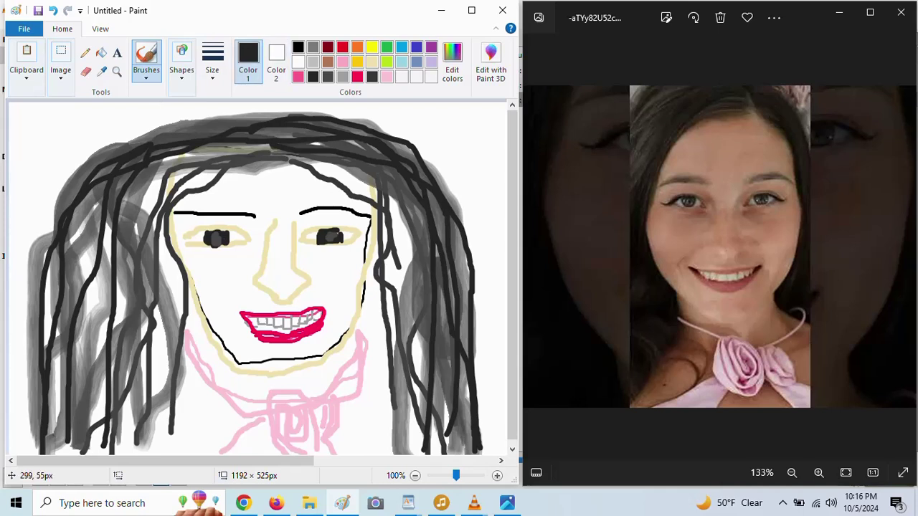
Thicken the hair with more near-black strands across the crown, beside the face and in the lower ends on both sides.
mouse_move(255, 140)
mouse_down()
mouse_move(143, 183)
mouse_move(165, 287)
mouse_move(168, 380)
mouse_move(140, 457)
mouse_up()
mouse_move(63, 445)
mouse_down()
mouse_move(72, 253)
mouse_move(151, 137)
mouse_move(397, 127)
mouse_move(461, 196)
mouse_move(505, 358)
mouse_move(478, 360)
mouse_move(489, 448)
mouse_up()
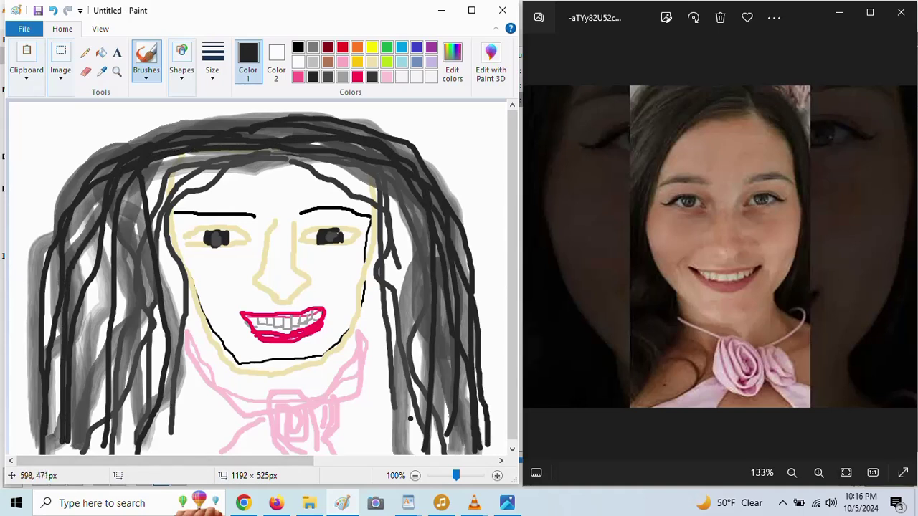
drag(419, 455, 435, 182)
drag(394, 150, 261, 134)
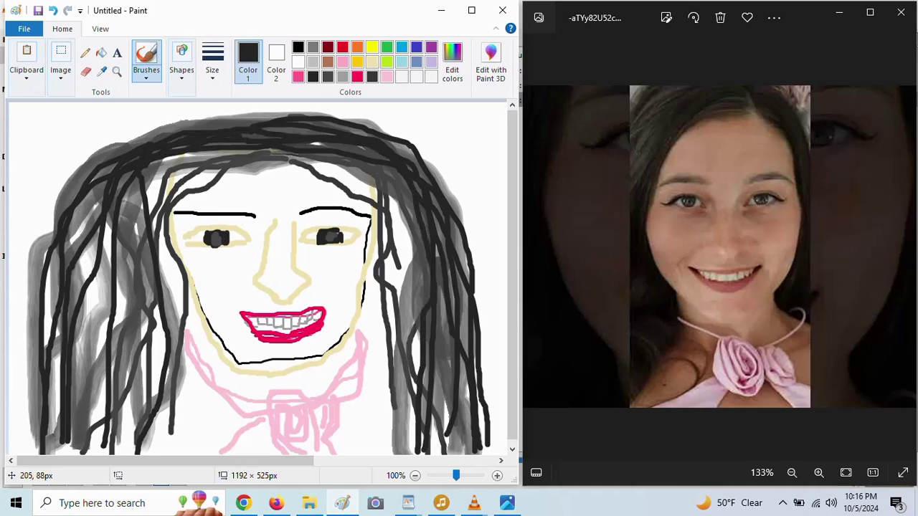
mouse_move(155, 167)
mouse_down()
mouse_move(93, 265)
mouse_move(95, 334)
mouse_move(55, 388)
mouse_move(49, 475)
mouse_up()
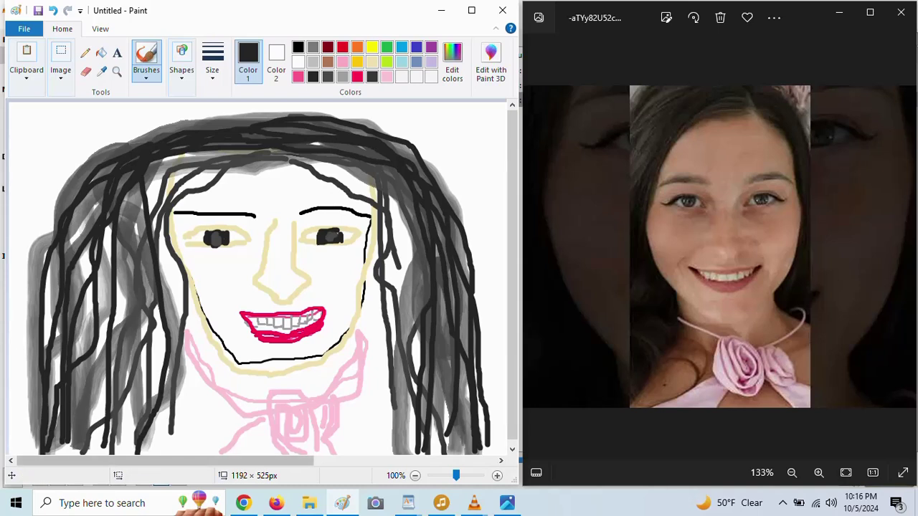
click(783, 503)
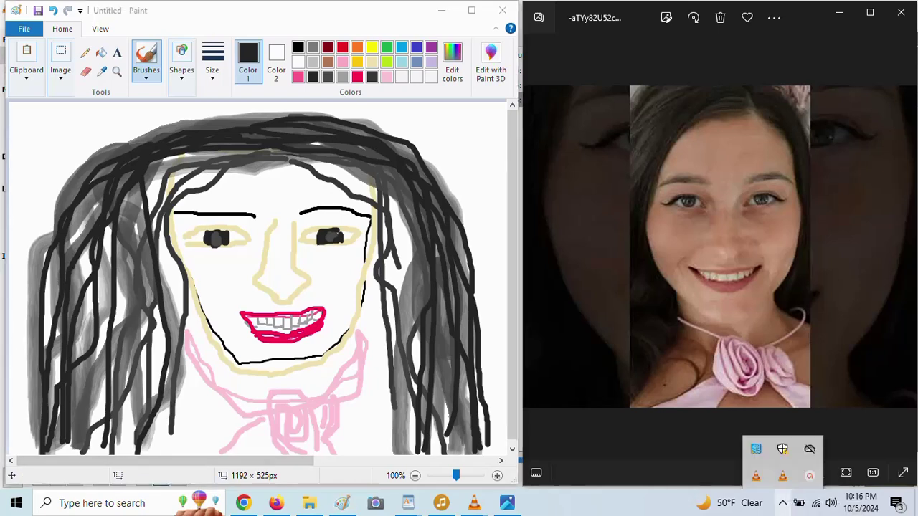
click(810, 475)
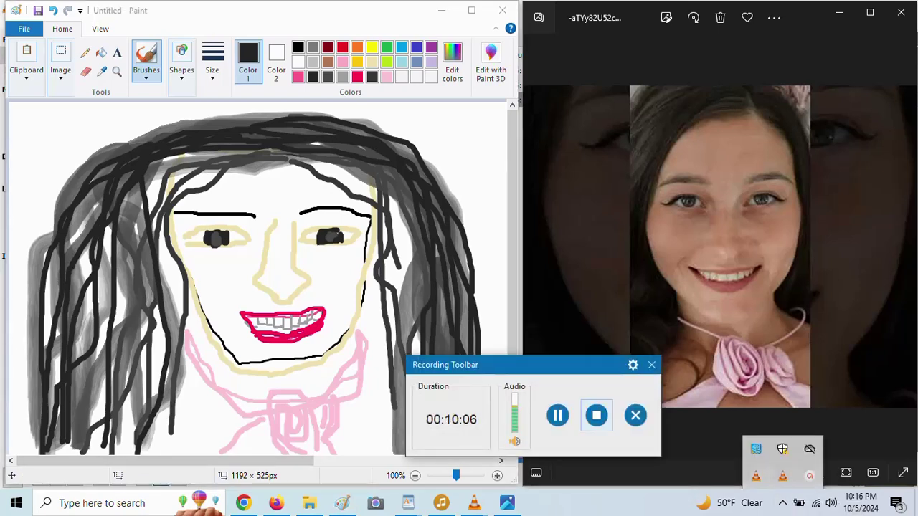